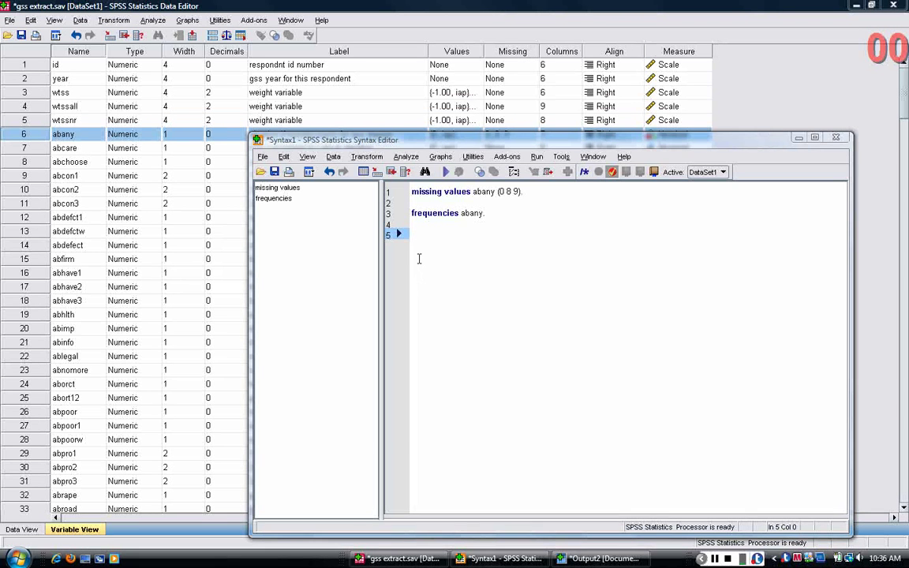
# Arrange the syntax editor and place the cursor on blank line 2
pyautogui.moveTo(413, 145); pyautogui.dragTo(367, 161)
pyautogui.moveTo(392, 208); pyautogui.dragTo(365, 228)
pyautogui.click(464, 208)
pyautogui.click(364, 228)
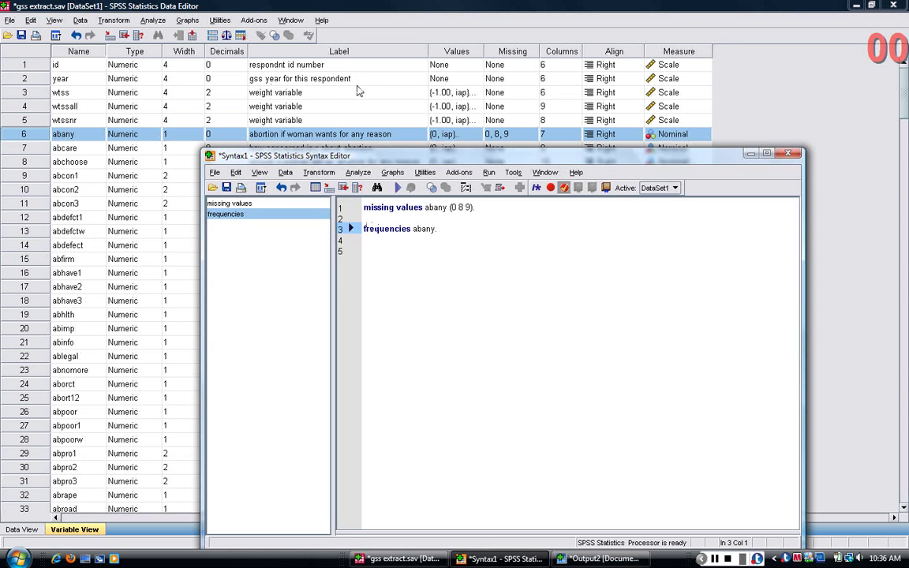
pyautogui.moveTo(377, 165); pyautogui.dragTo(417, 145)
pyautogui.click(407, 197)
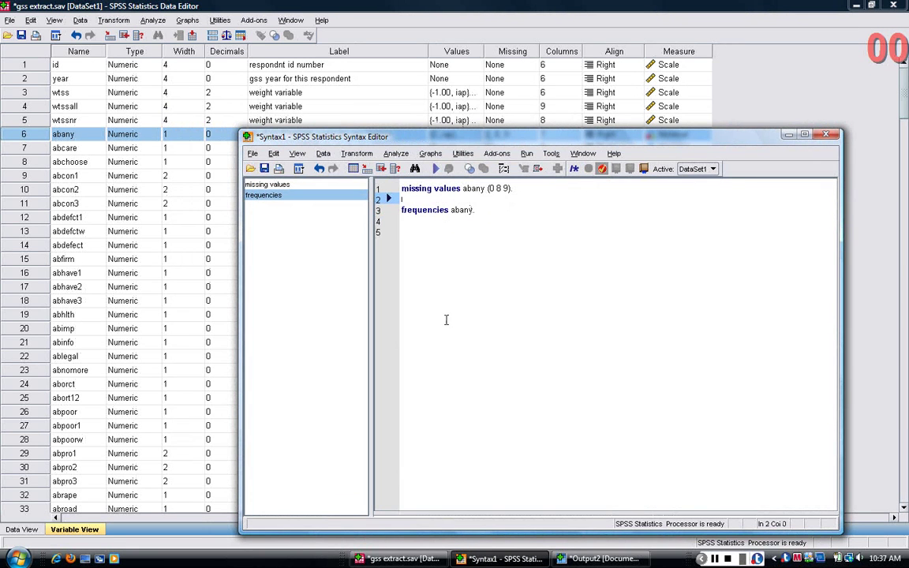
# Save the syntax to the Desktop as syntax.sps, replacing the existing file
pyautogui.click(253, 153)
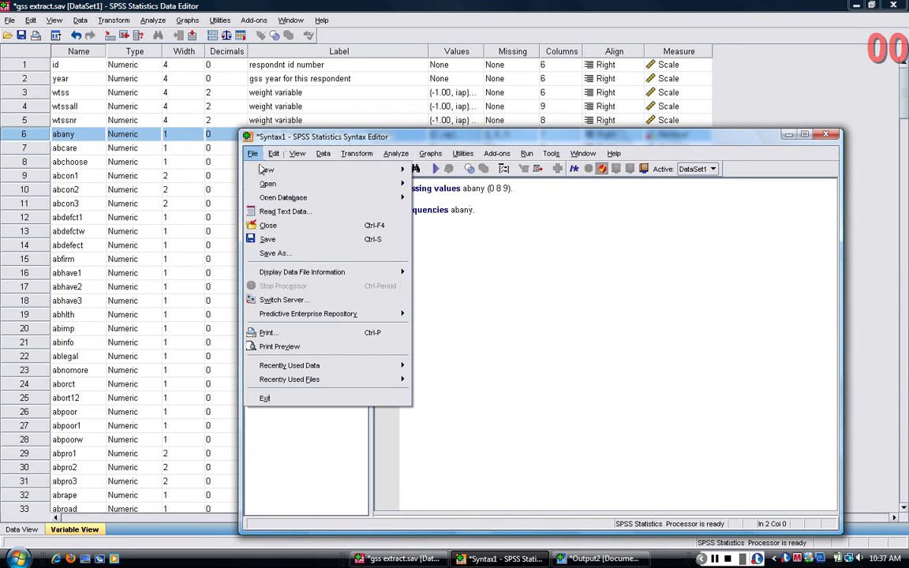
pyautogui.click(285, 241)
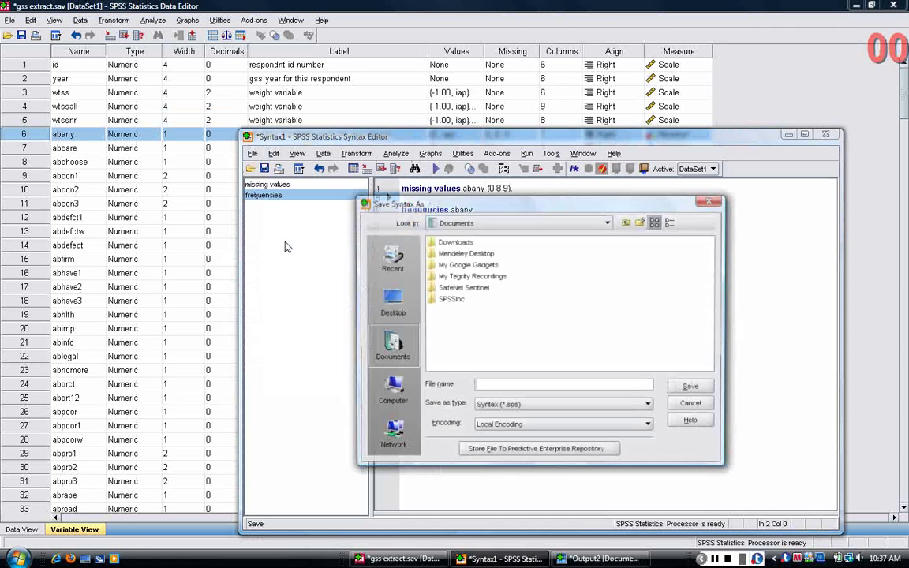
pyautogui.click(392, 303)
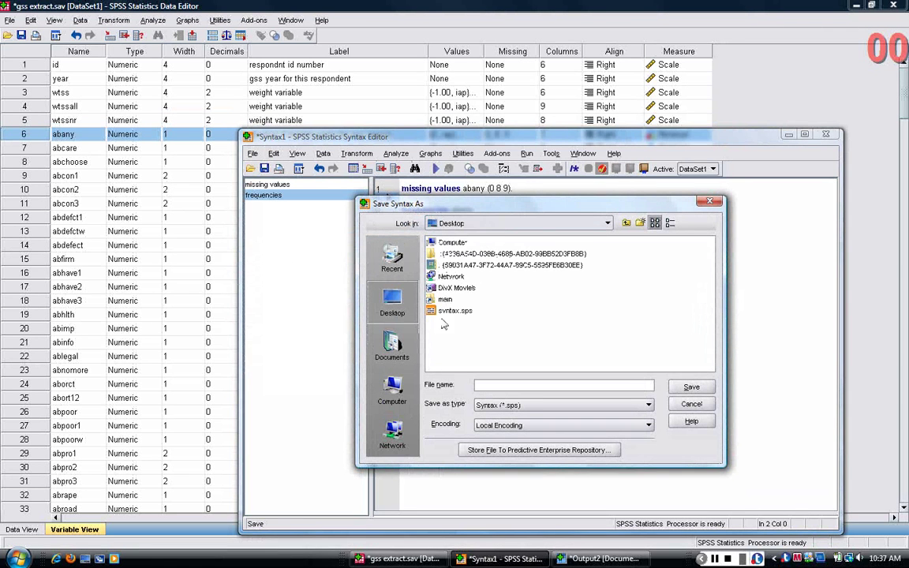
pyautogui.click(460, 312)
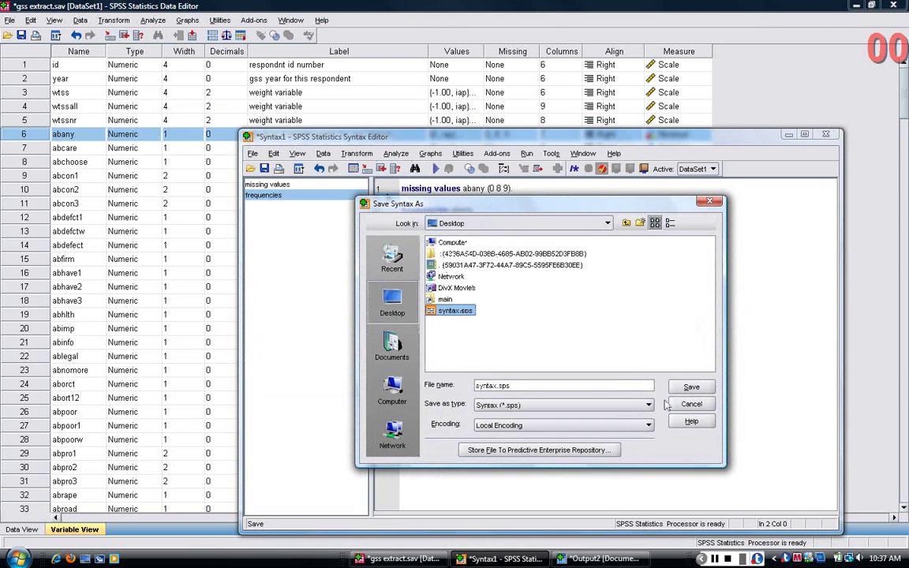
pyautogui.click(691, 387)
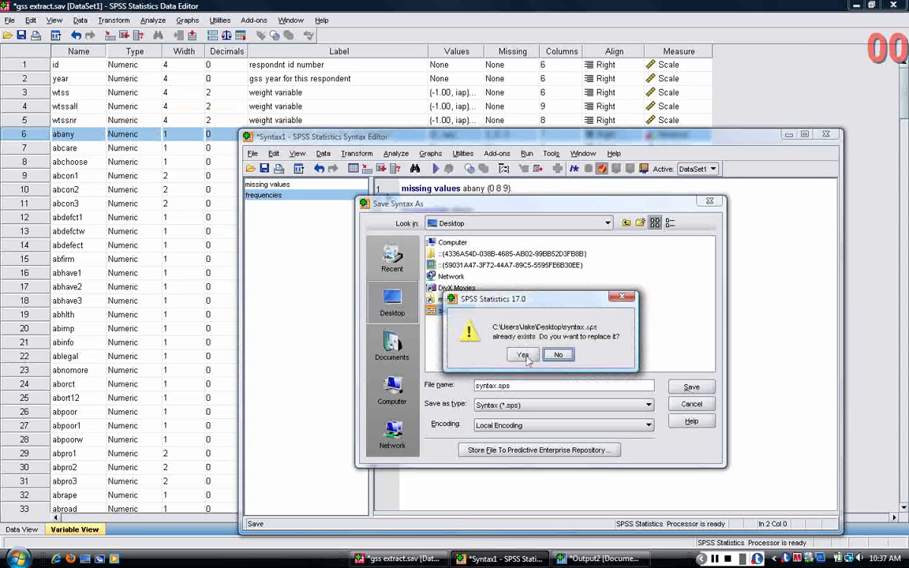
pyautogui.click(522, 355)
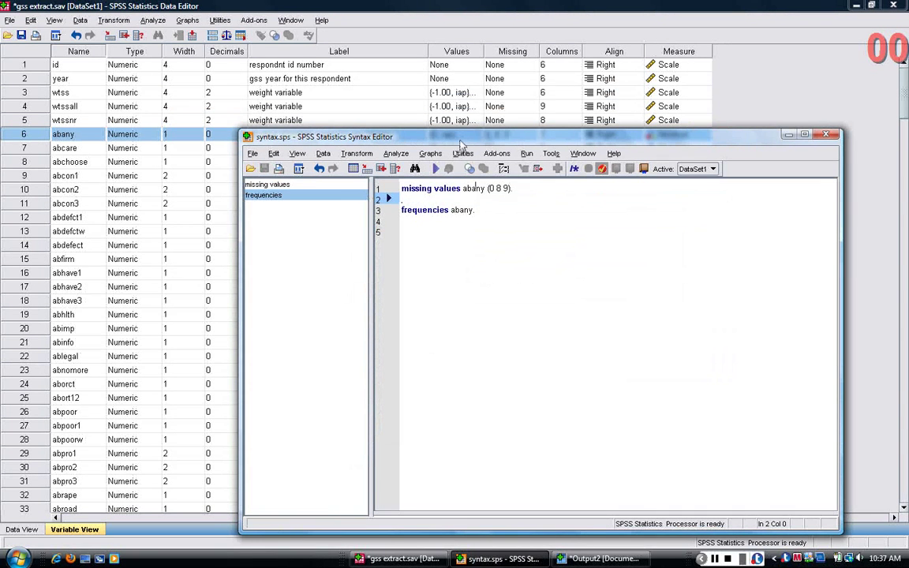
# Add the terminating period after 'frequencies abany' on line 3
pyautogui.moveTo(416, 136); pyautogui.dragTo(453, 165)
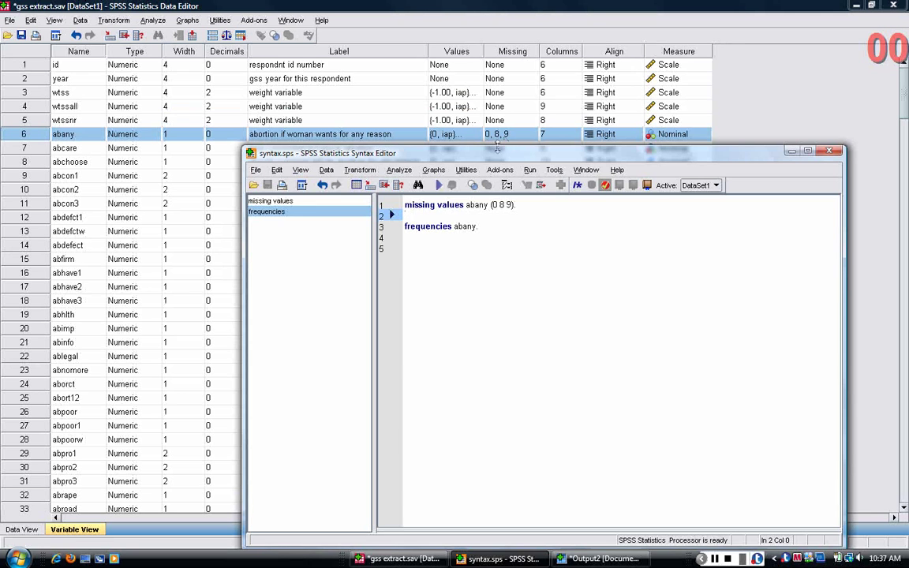
pyautogui.moveTo(419, 205); pyautogui.dragTo(517, 205)
pyautogui.click(524, 206)
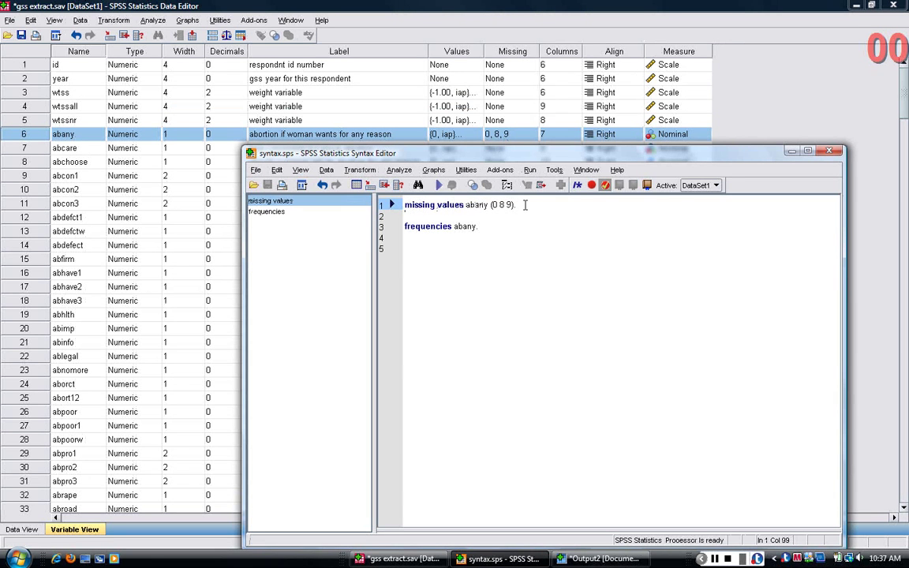
pyautogui.click(482, 227)
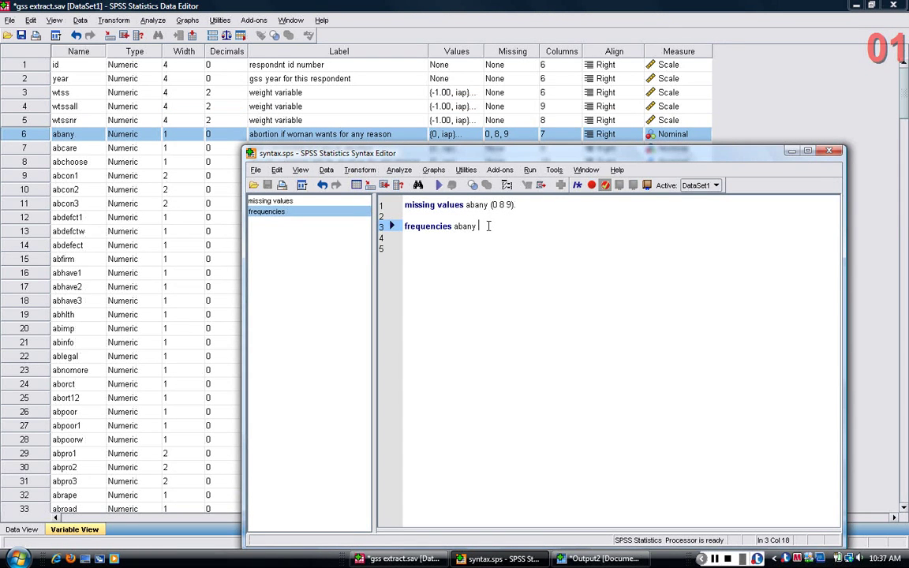
pyautogui.write('.')
# Run 'frequencies abany.' and check the 11796 yes, 17533 no, 23714 missing table
pyautogui.moveTo(479, 227); pyautogui.dragTo(397, 229)
pyautogui.hotkey('ctrl', 'r')
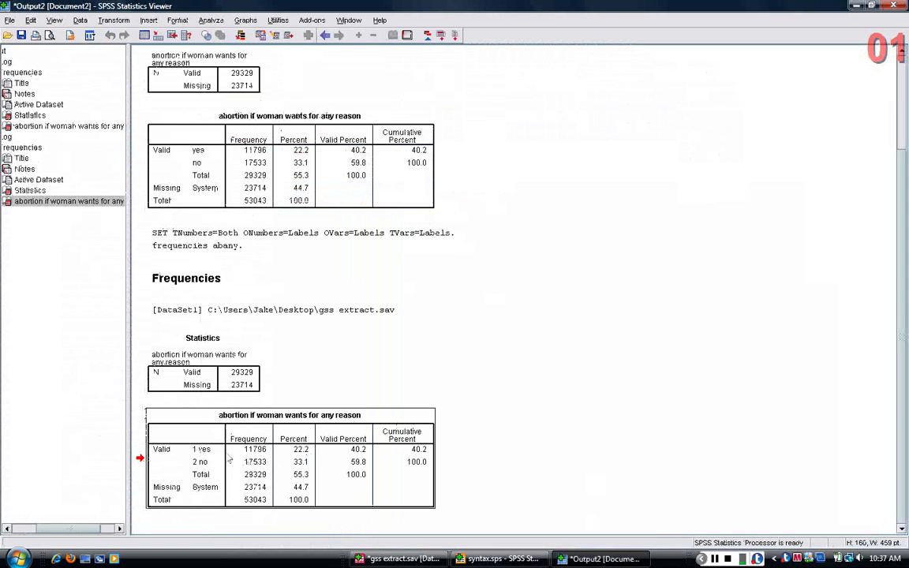
pyautogui.click(473, 560)
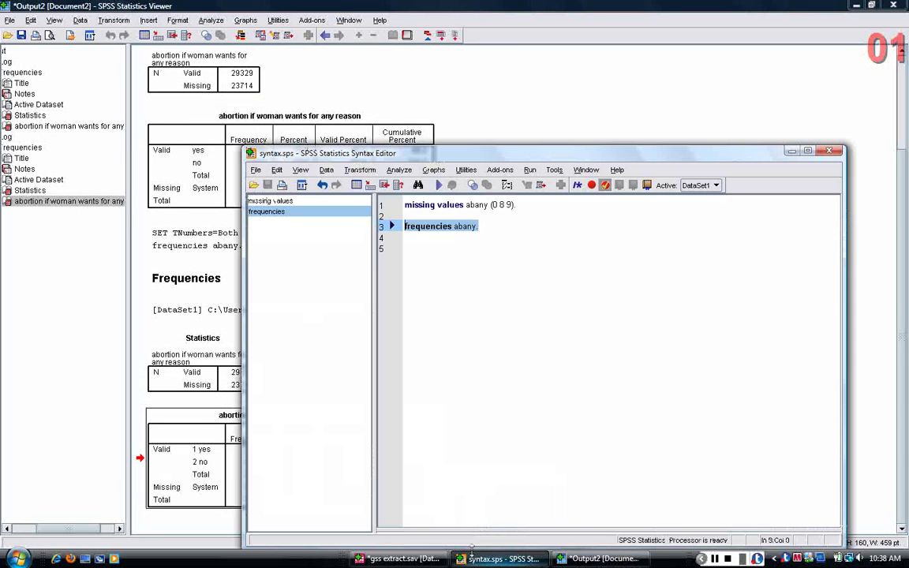
pyautogui.click(422, 561)
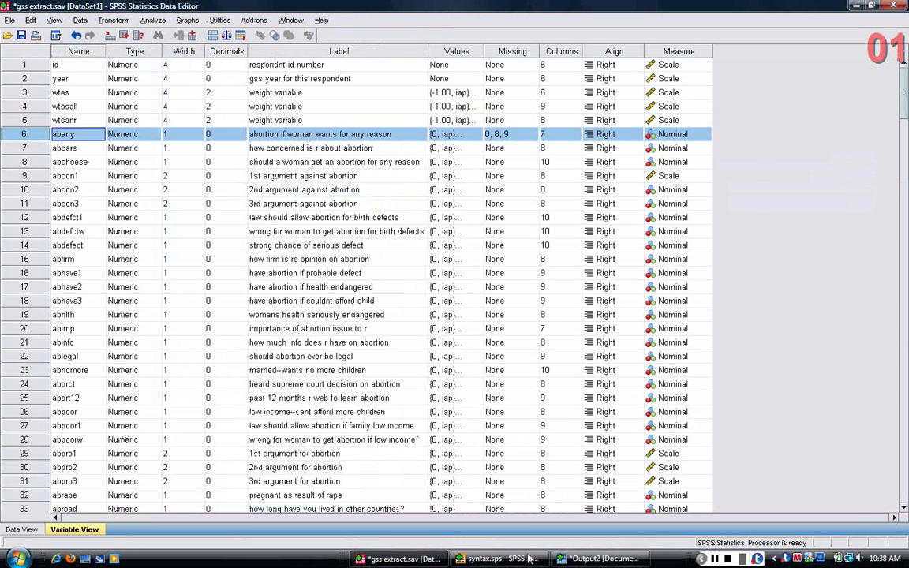
pyautogui.click(473, 558)
# Type 'weight by wtssall.' on line 5, below the frequencies command
pyautogui.click(483, 227)
pyautogui.press('Return')
pyautogui.press('Return')
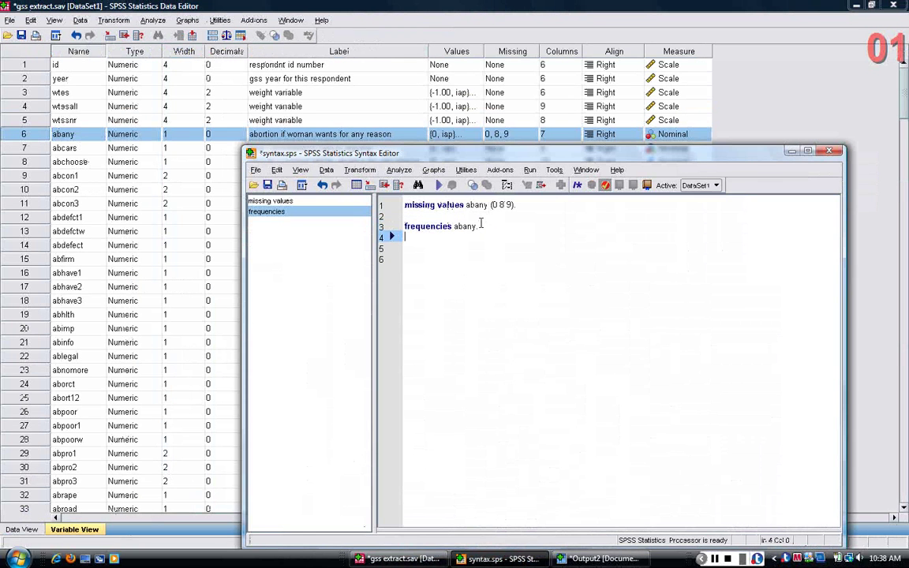
pyautogui.write('weig')
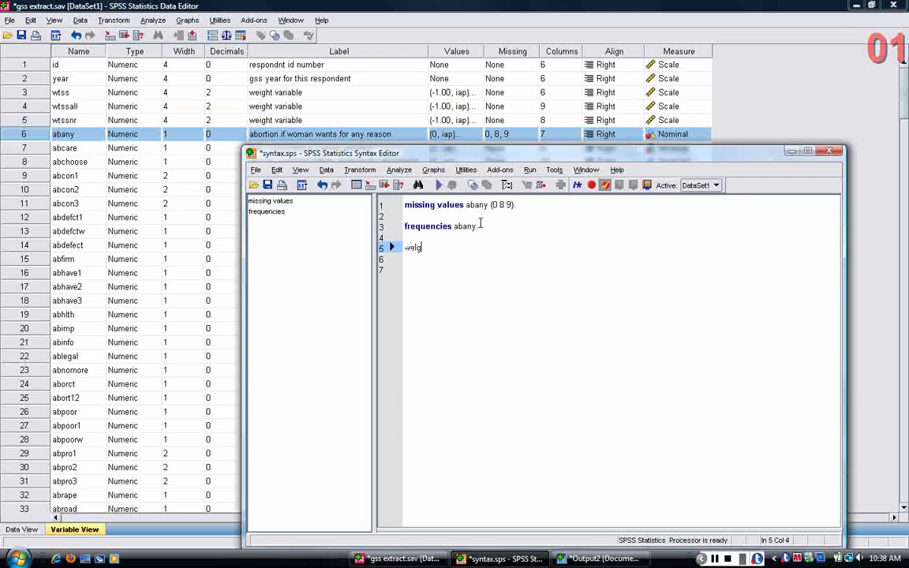
pyautogui.write('ht by wtssall.')
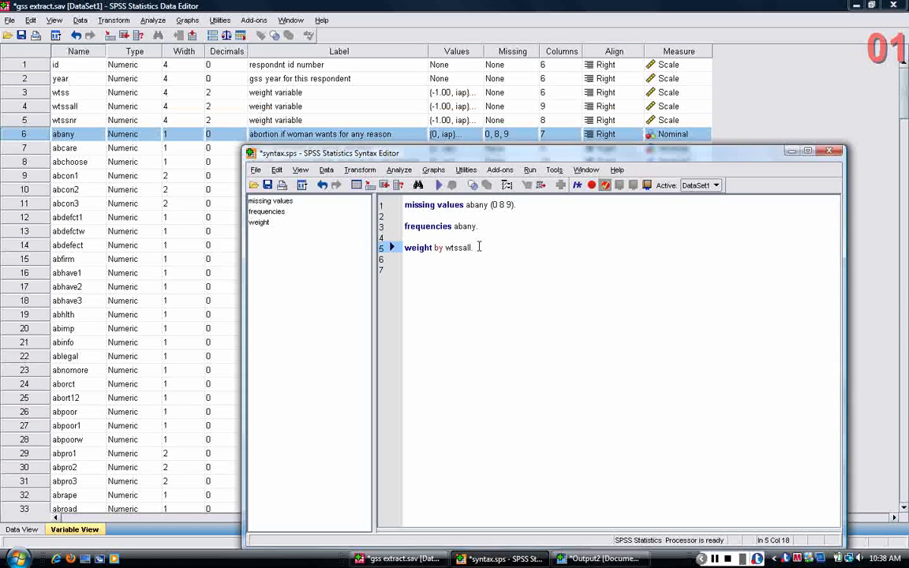
pyautogui.moveTo(456, 160); pyautogui.dragTo(434, 105)
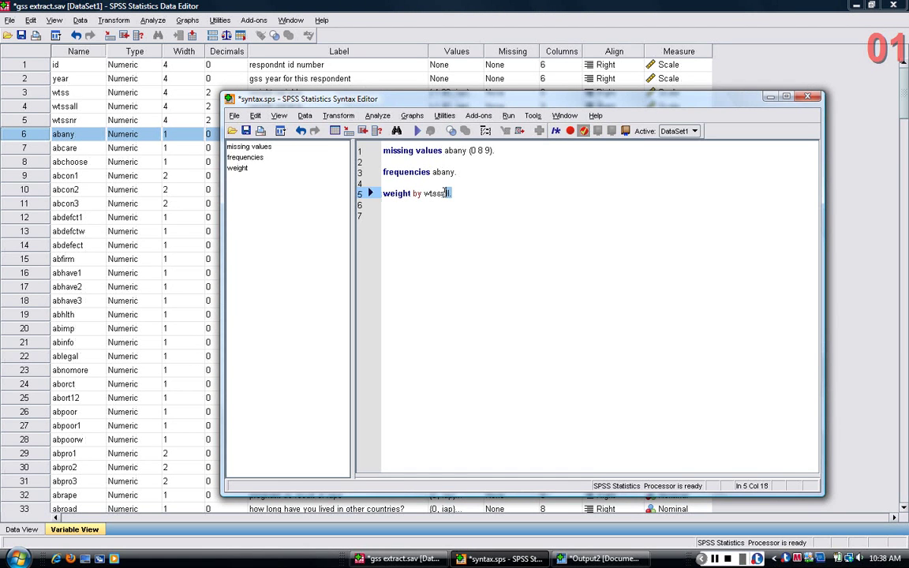
pyautogui.press('Left')
pyautogui.press('Left')
pyautogui.press('Left')
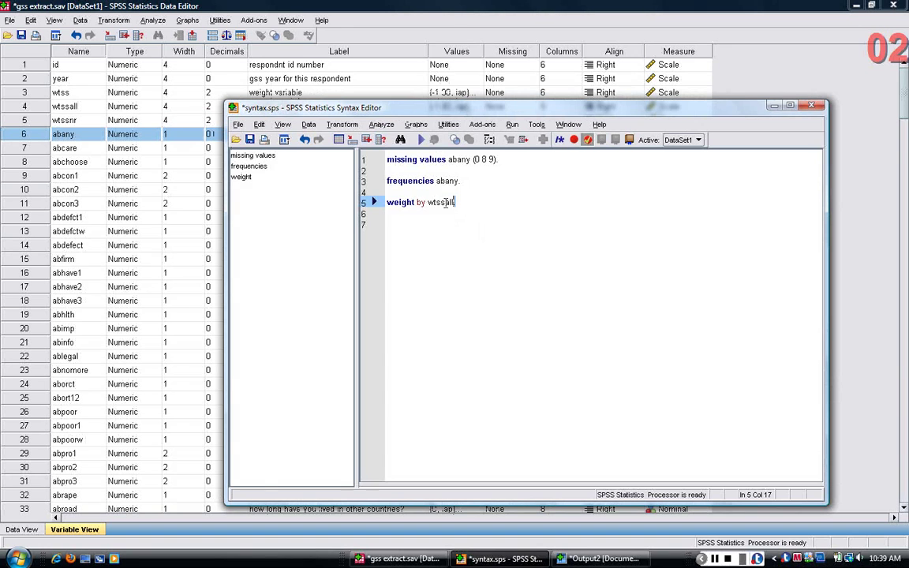
# Run 'weight by wtssall.', confirm weighting is on, and add blank lines below it
pyautogui.moveTo(456, 203); pyautogui.dragTo(377, 203)
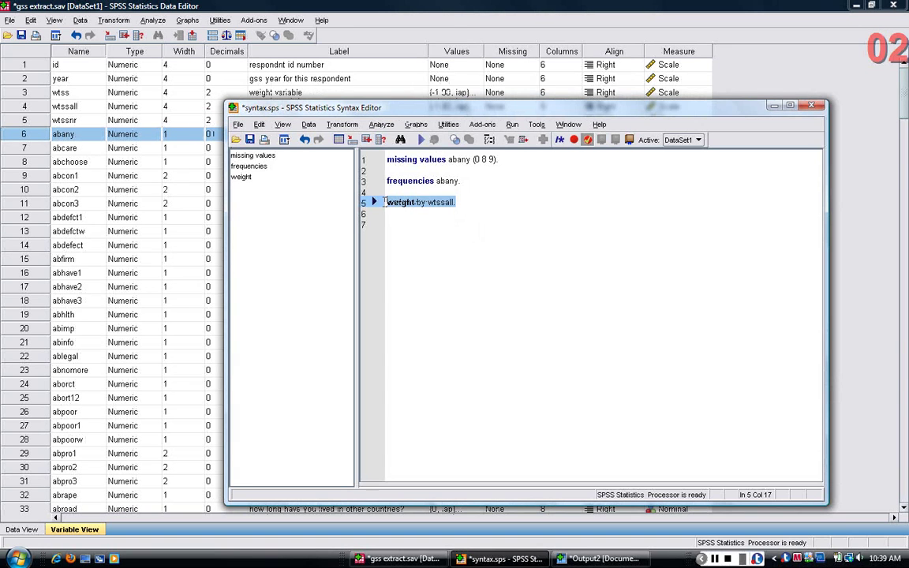
pyautogui.click(421, 140)
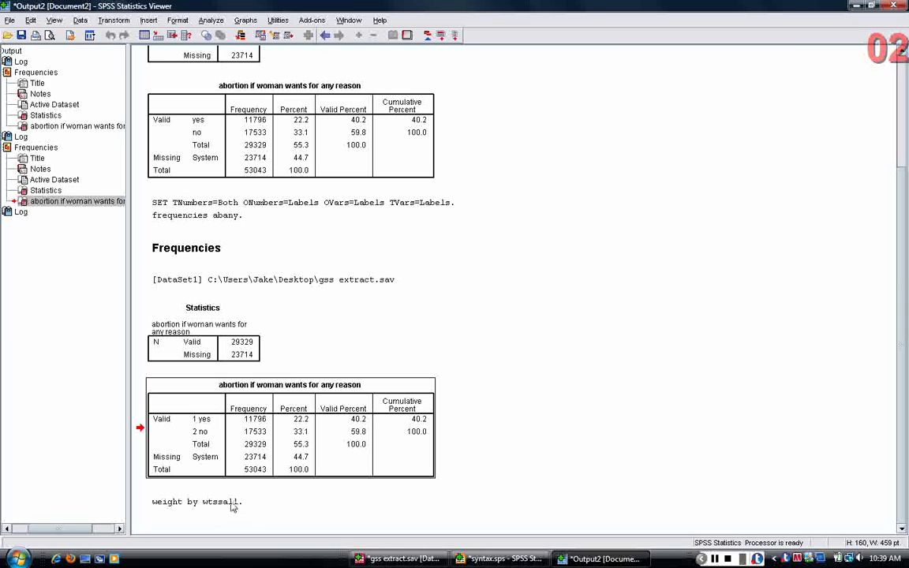
pyautogui.moveTo(382, 562)
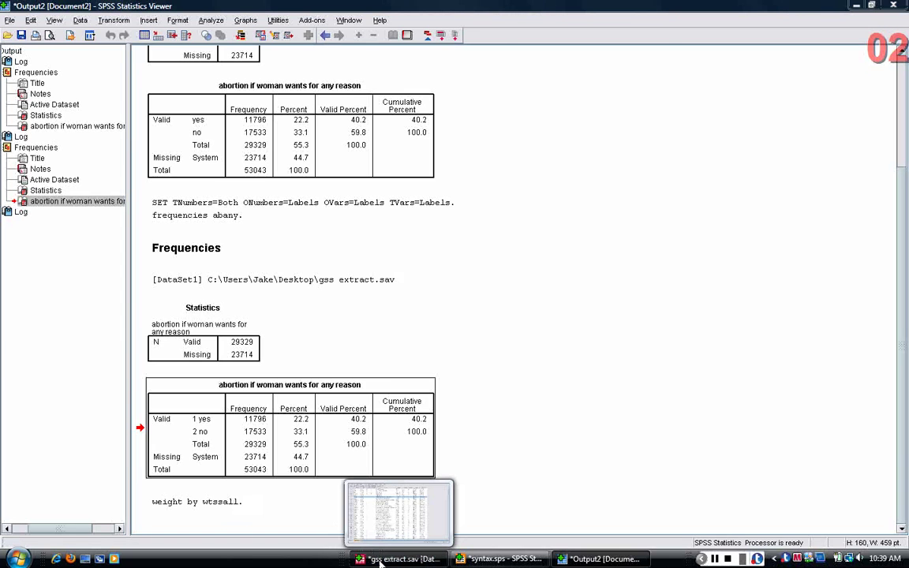
pyautogui.click(381, 562)
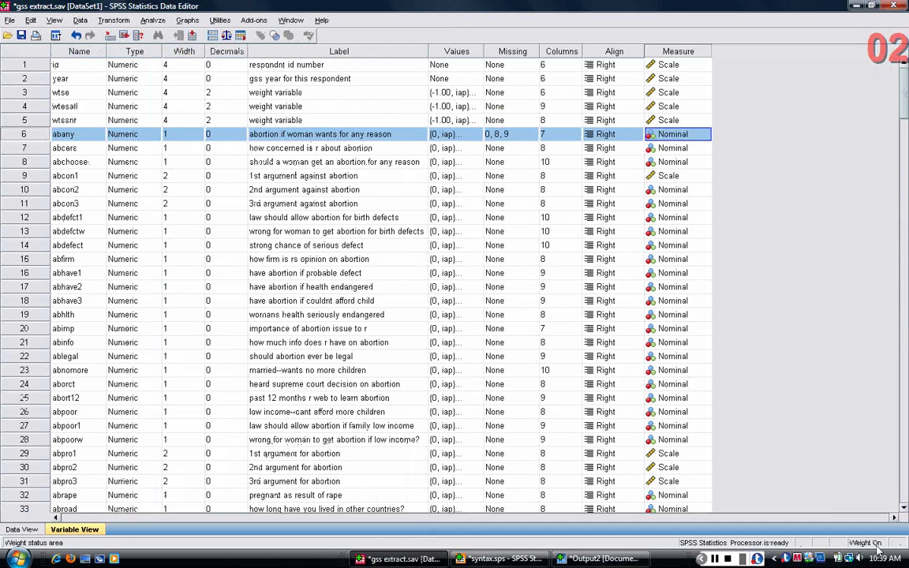
pyautogui.click(498, 558)
pyautogui.moveTo(416, 98); pyautogui.dragTo(563, 103)
pyautogui.click(597, 197)
pyautogui.press('Return')
pyautogui.press('Return')
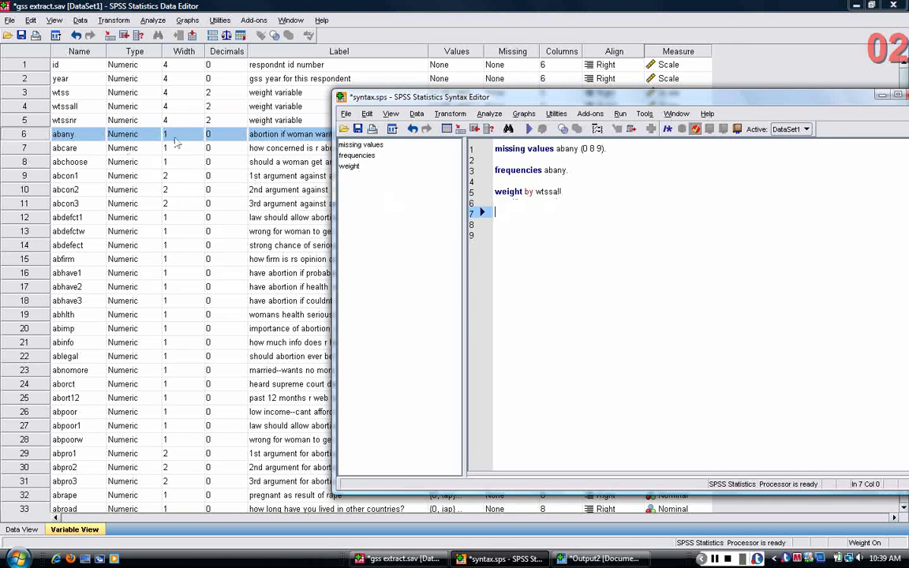
pyautogui.moveTo(352, 98); pyautogui.dragTo(282, 197)
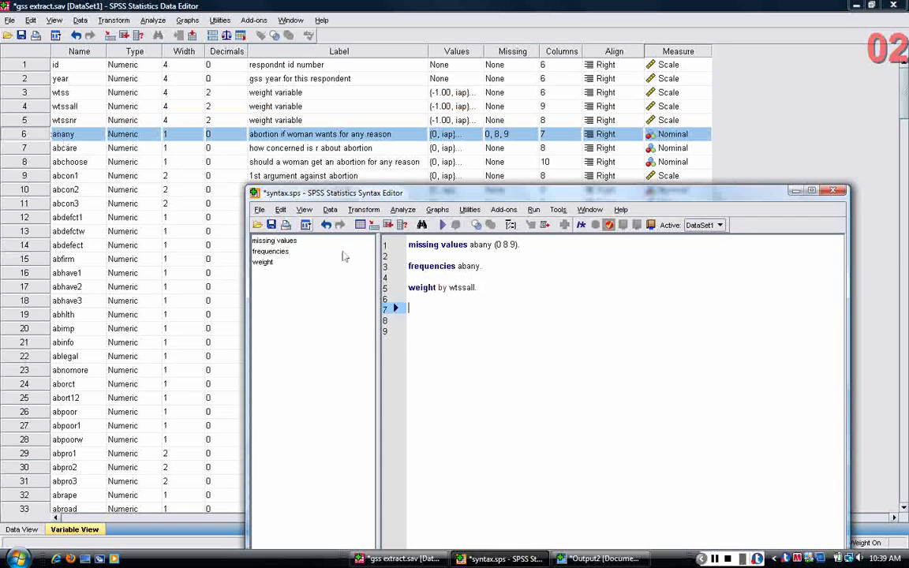
pyautogui.moveTo(367, 191)
pyautogui.mouseDown()
pyautogui.moveTo(347, 114)
pyautogui.moveTo(361, 106)
pyautogui.mouseUp()
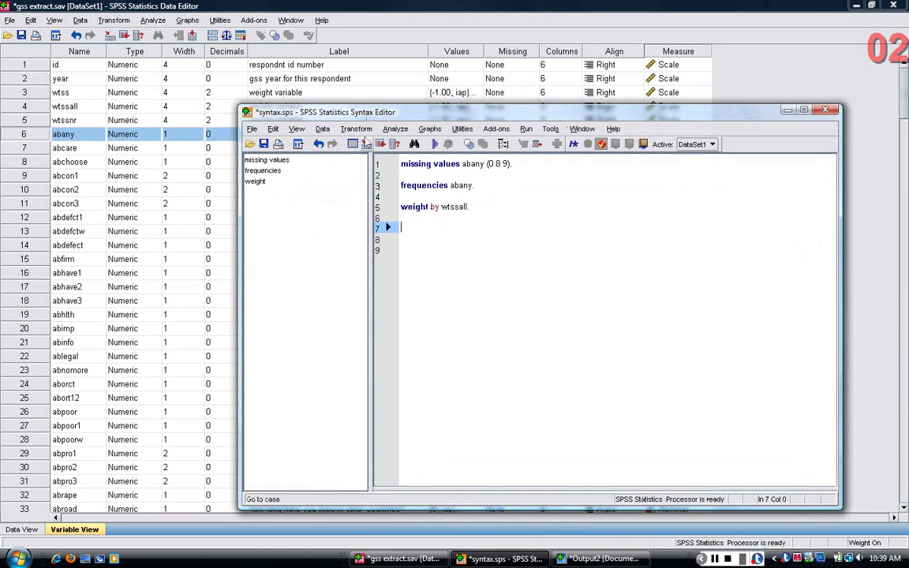
pyautogui.moveTo(335, 112); pyautogui.dragTo(327, 159)
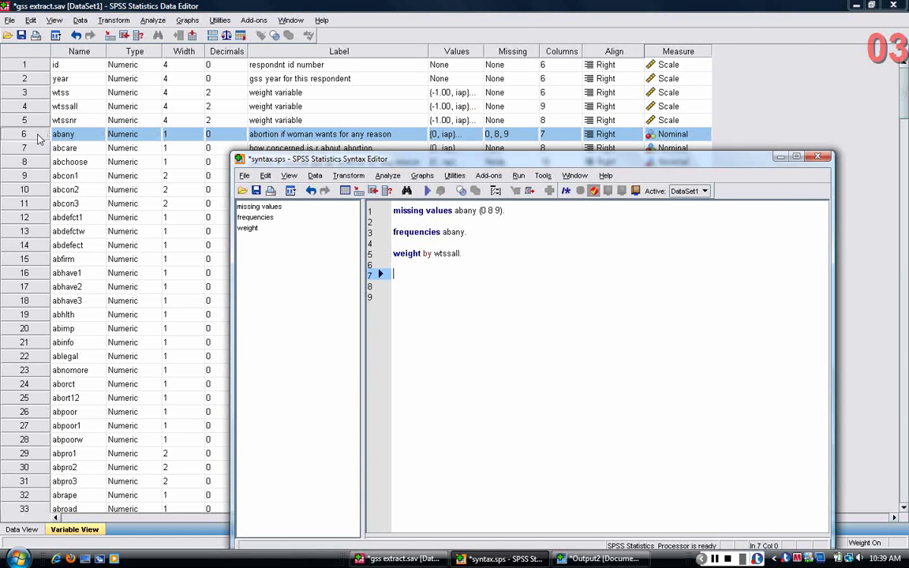
# Check abany's Measure setting in Variable View and leave it at Nominal
pyautogui.click(62, 138)
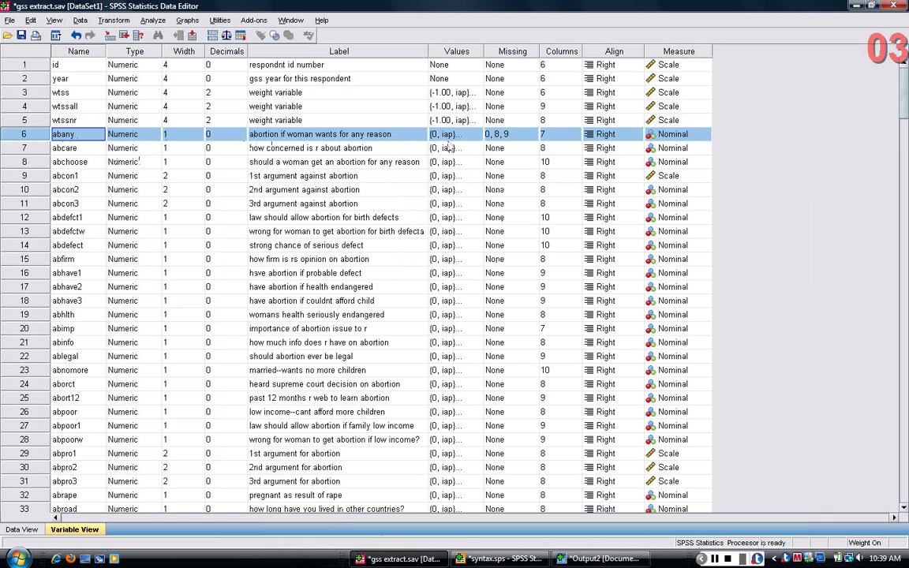
pyautogui.click(689, 52)
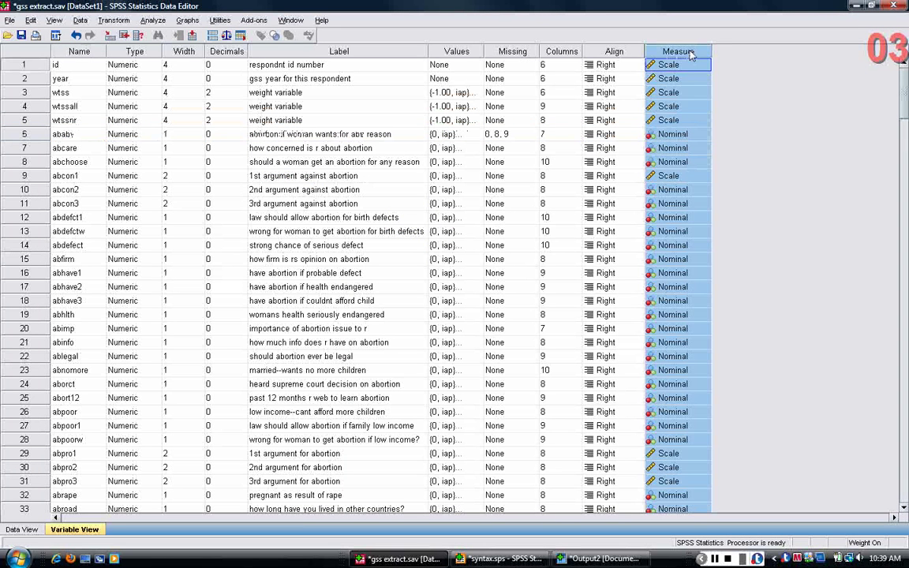
pyautogui.click(680, 135)
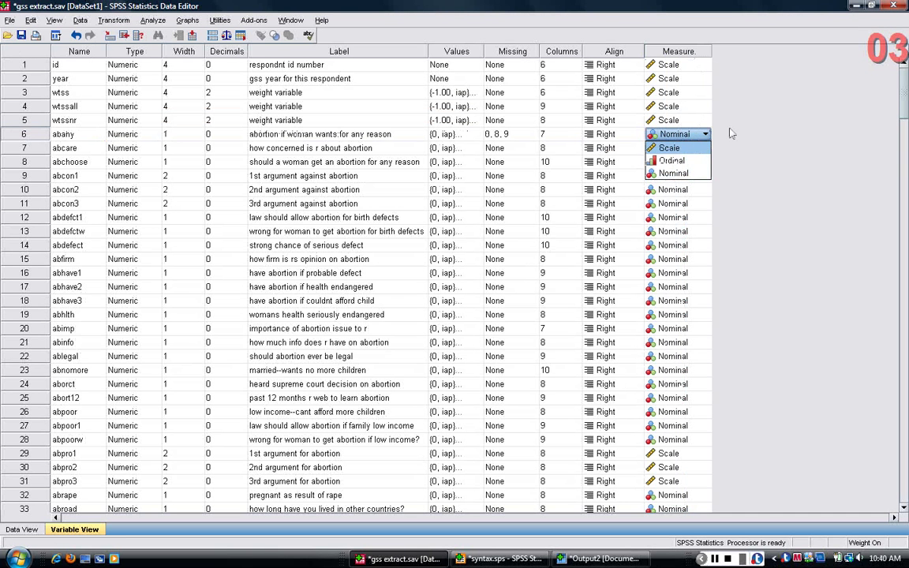
pyautogui.click(706, 136)
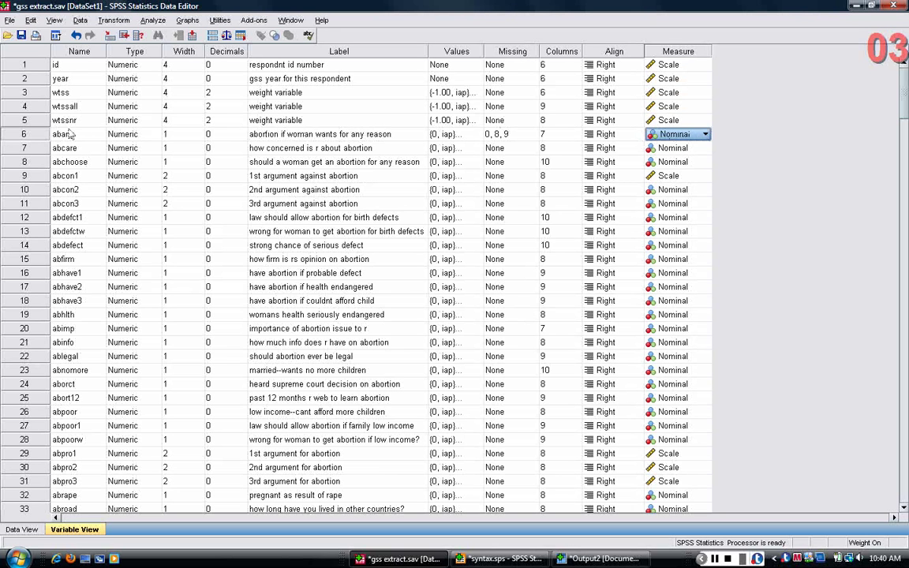
pyautogui.click(33, 132)
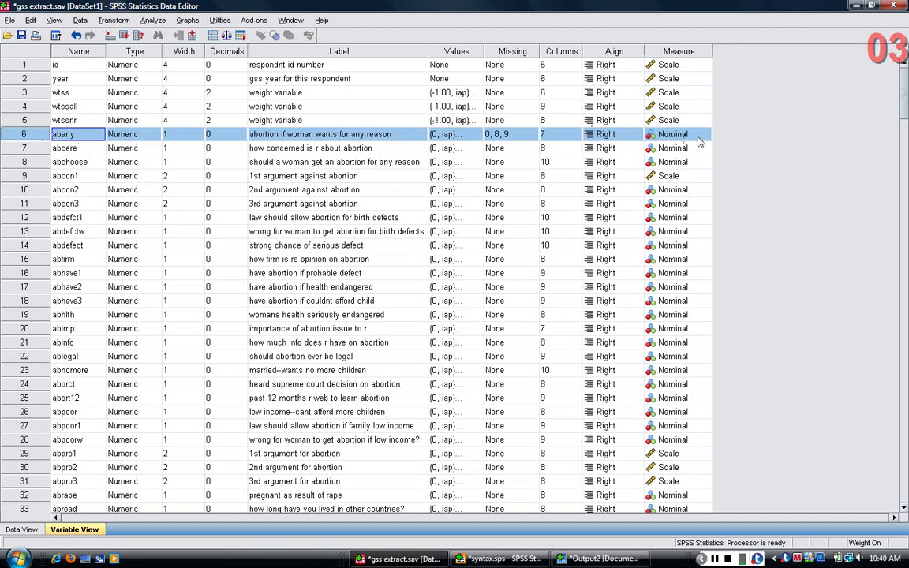
pyautogui.click(702, 136)
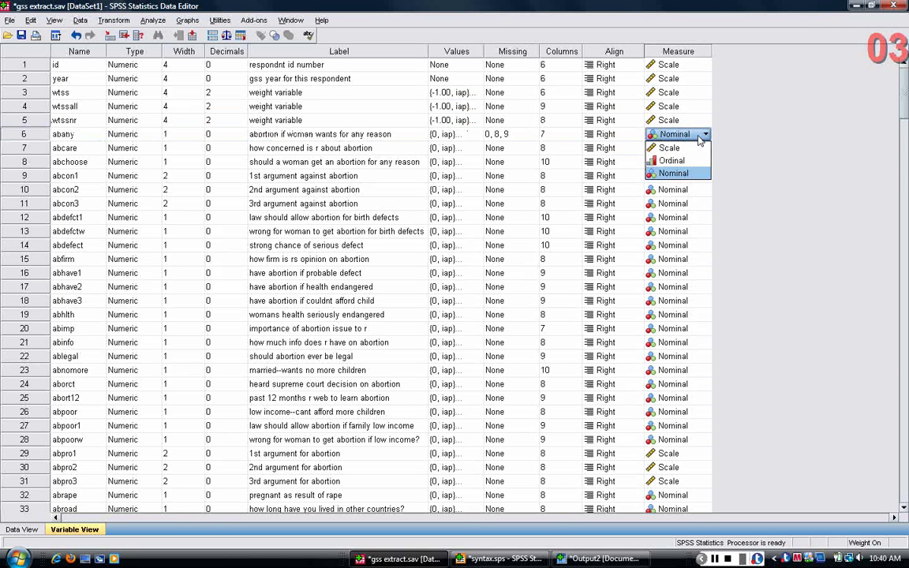
pyautogui.click(700, 139)
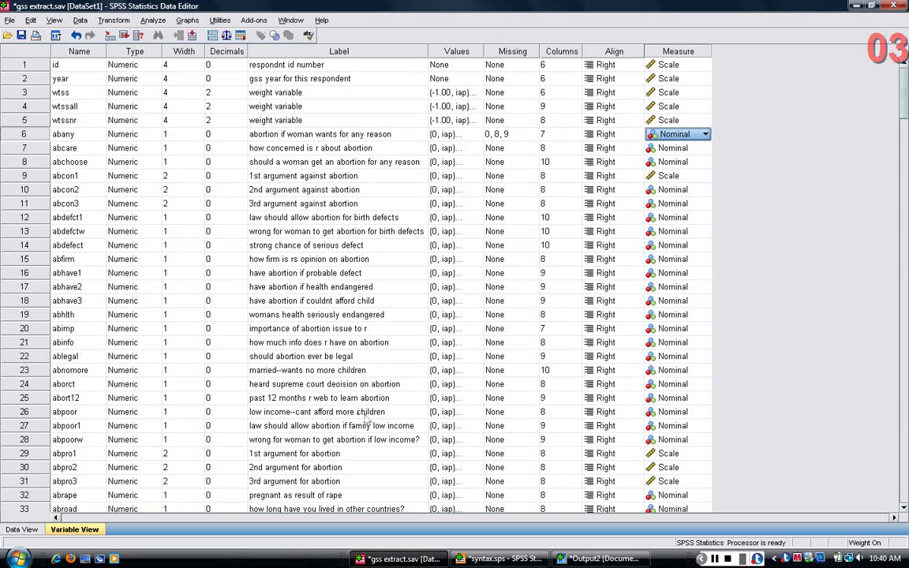
# Move the syntax window to the top-right beside the abany frequencies output
pyautogui.click(488, 557)
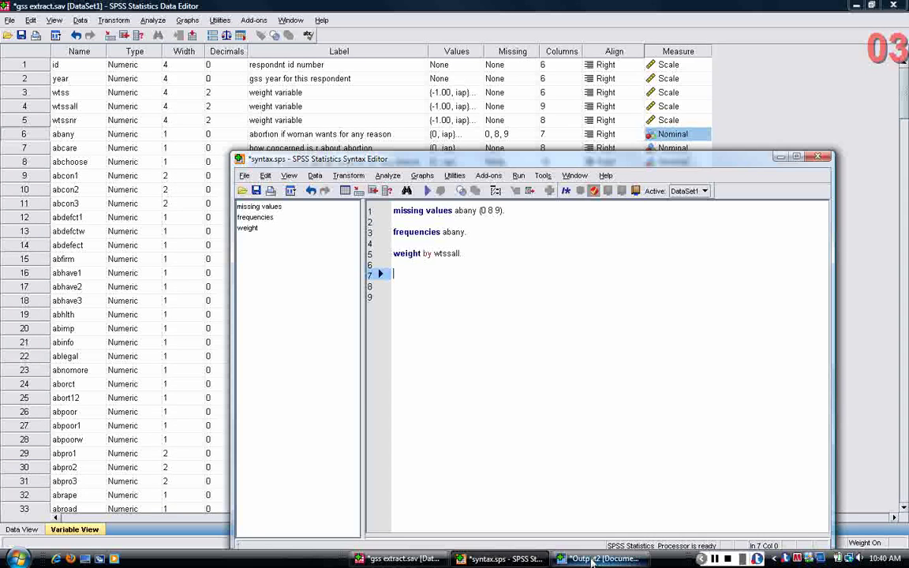
pyautogui.click(600, 558)
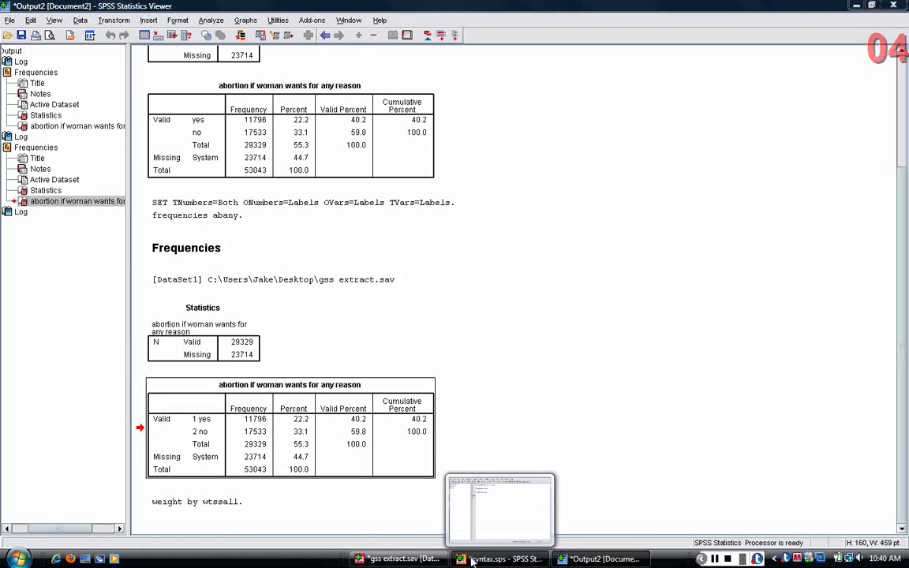
pyautogui.click(472, 560)
pyautogui.click(472, 559)
pyautogui.click(472, 560)
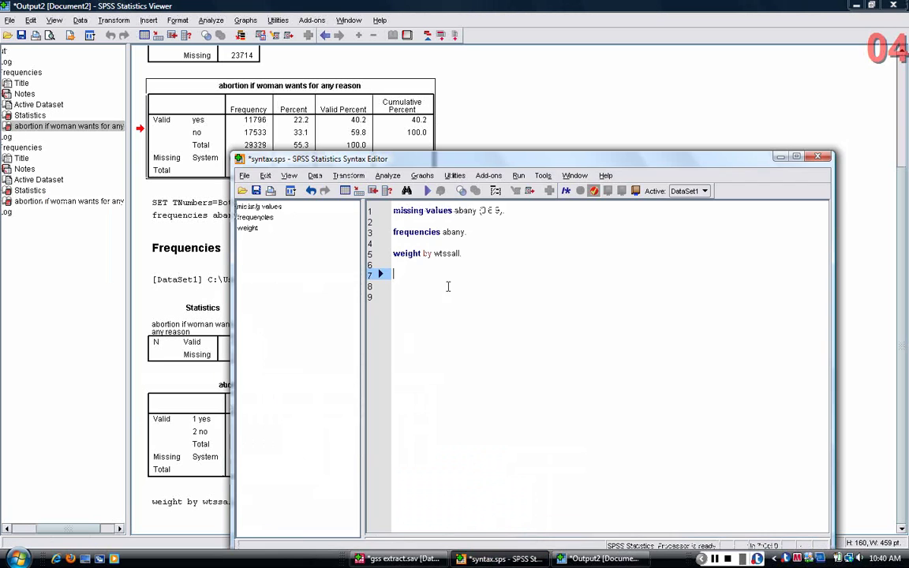
pyautogui.moveTo(382, 155); pyautogui.dragTo(555, 6)
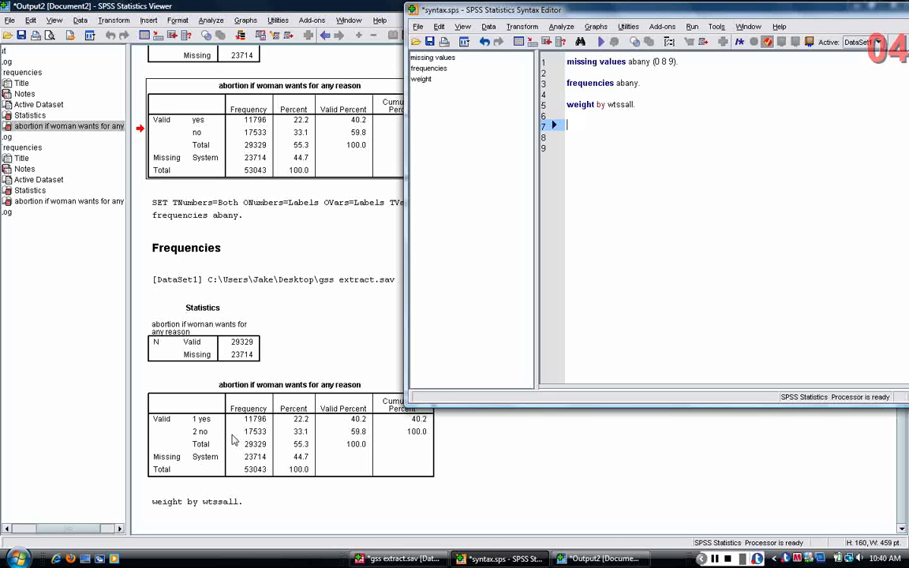
# Write 'if abany = 1 abany2 = 1', 'if abany = 2 abany2 = 0' and 'execute.' on lines 7–9
pyautogui.click(587, 135)
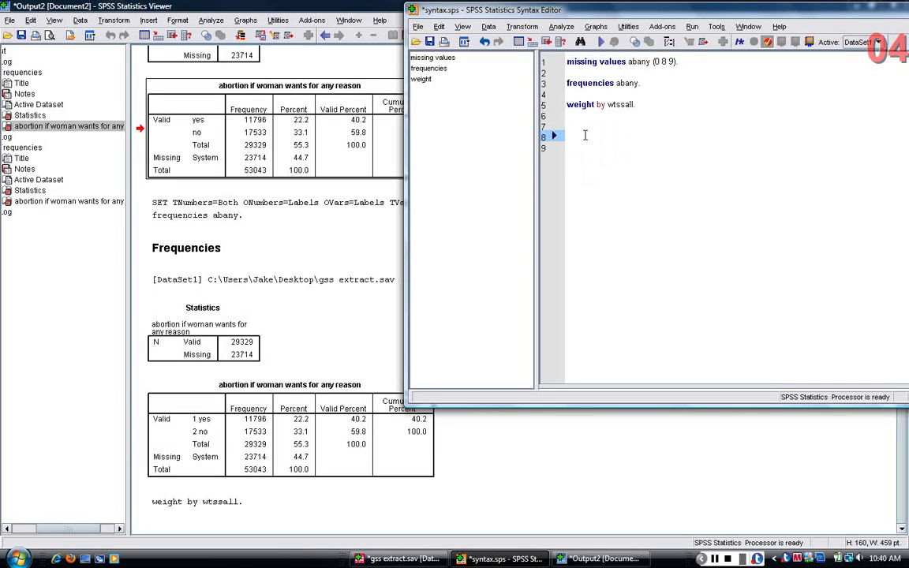
pyautogui.press('Up')
pyautogui.moveTo(575, 16); pyautogui.dragTo(513, 43)
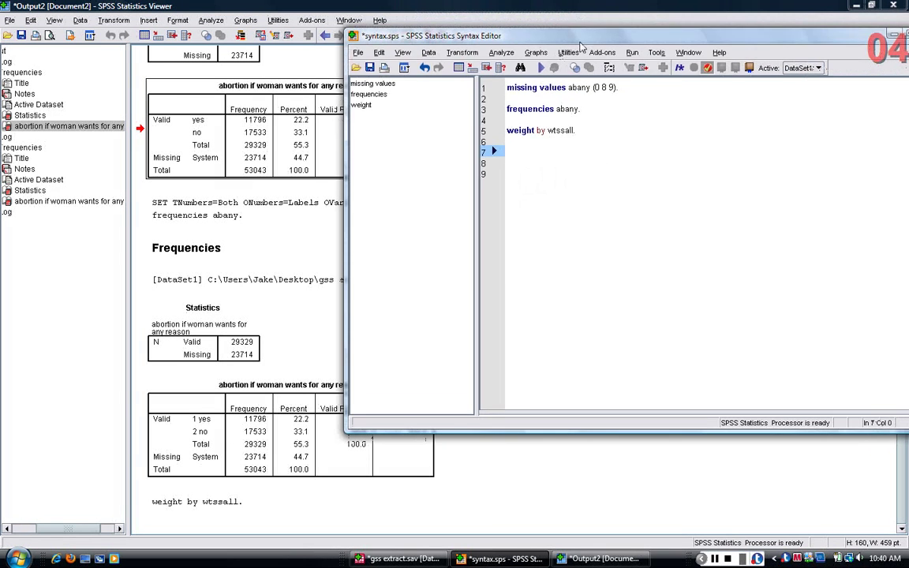
pyautogui.moveTo(578, 42); pyautogui.dragTo(637, 43)
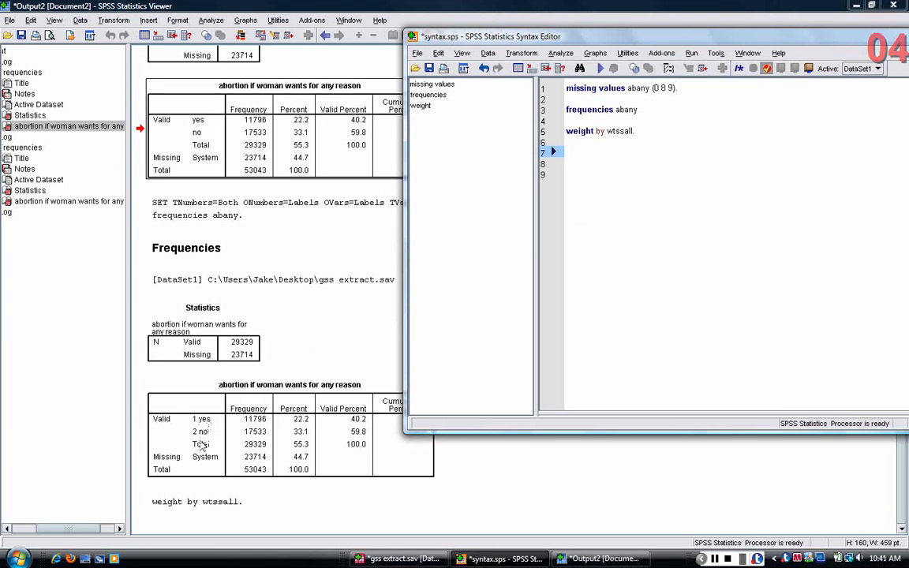
pyautogui.moveTo(605, 44); pyautogui.dragTo(568, 49)
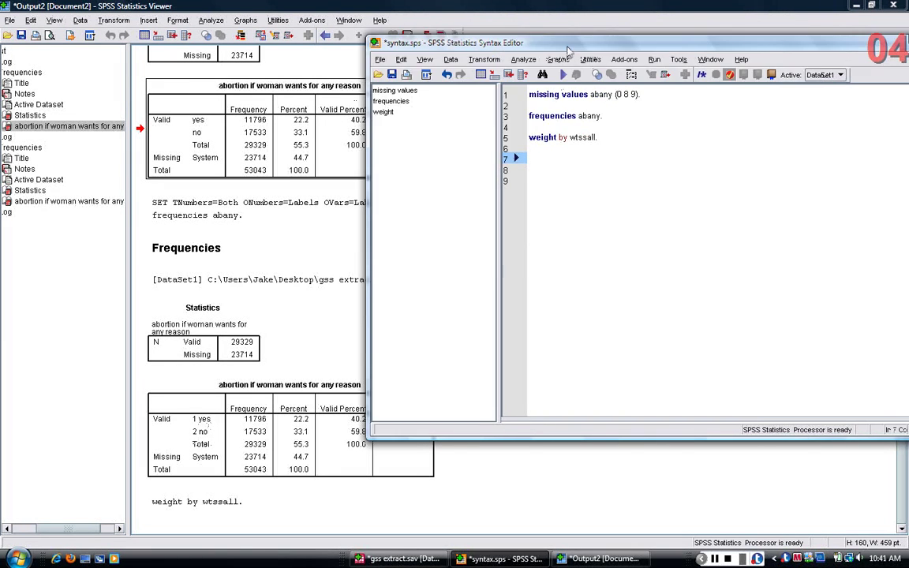
pyautogui.write('f abany = 1 ')
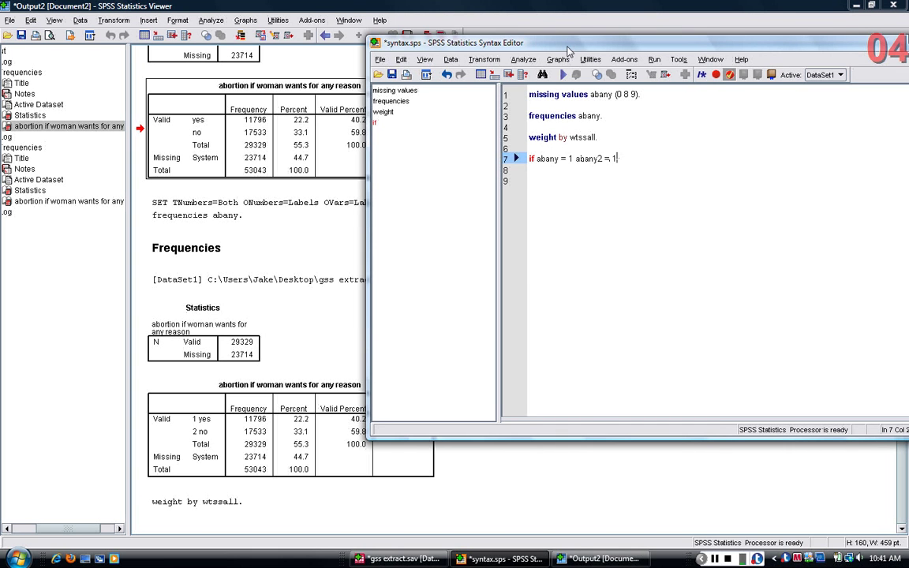
pyautogui.write('abany2 = 1')
pyautogui.press('Return')
pyautogui.write('if abany ')
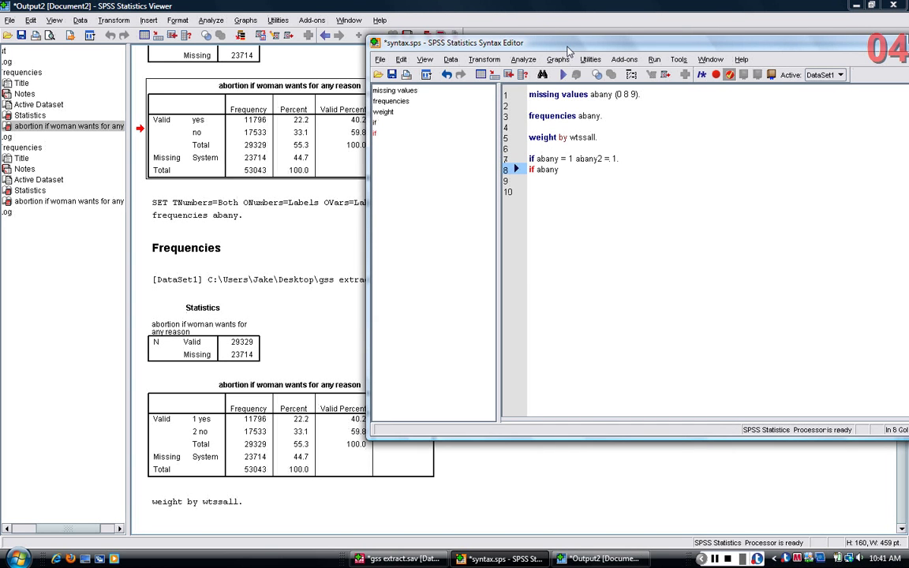
pyautogui.write('= 2 abany2 = 0.')
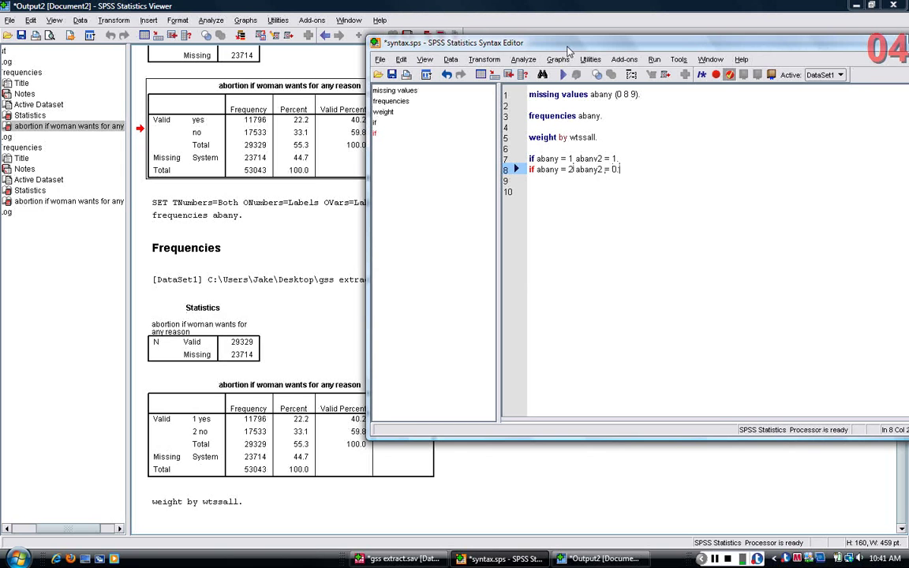
pyautogui.press('Return')
pyautogui.write('execute.')
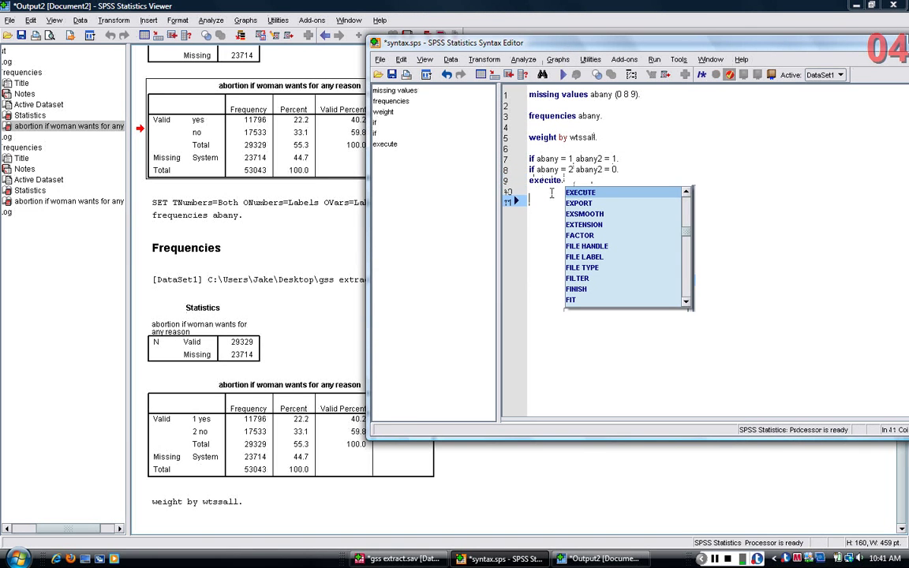
pyautogui.press('Down')
pyautogui.press('Down')
# Run the two if commands and execute to create abany2
pyautogui.moveTo(589, 182); pyautogui.dragTo(529, 159)
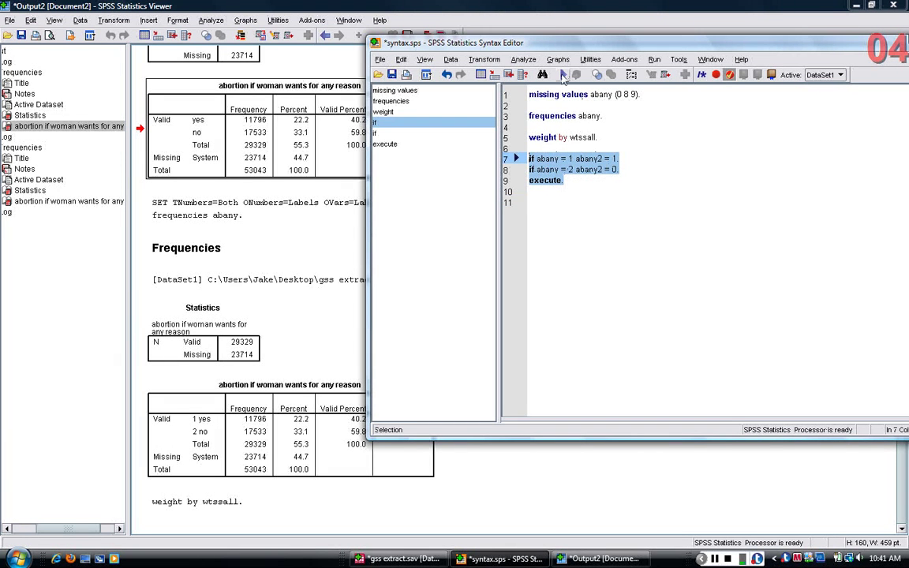
pyautogui.click(563, 74)
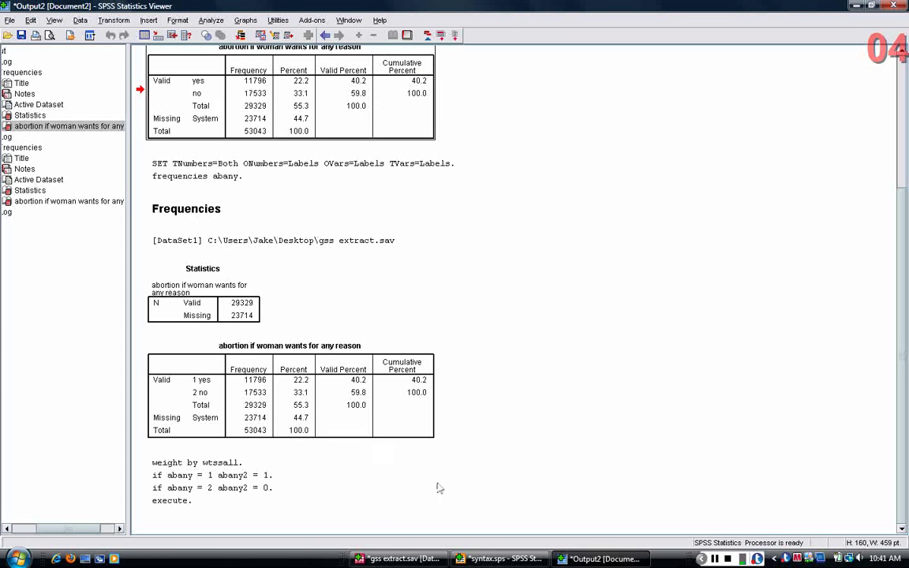
pyautogui.click(490, 561)
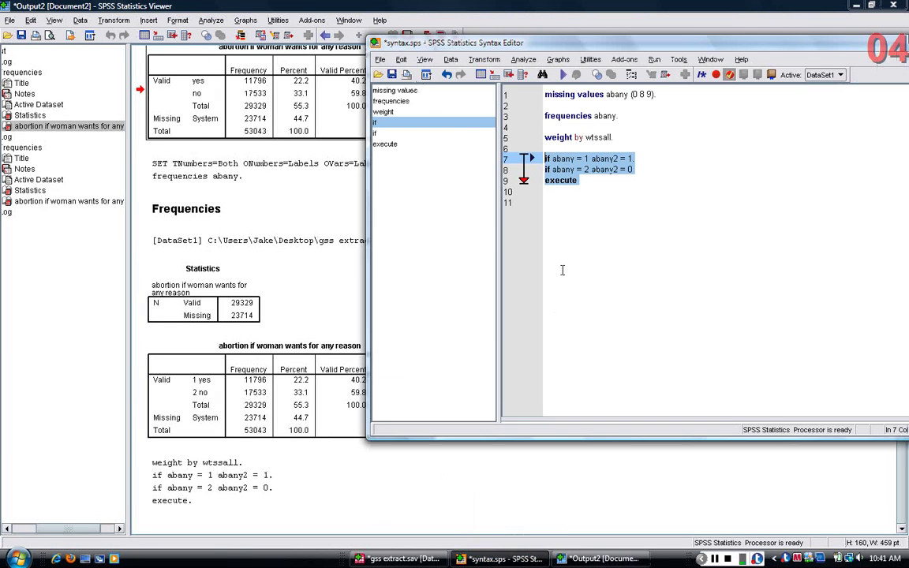
# Type 'crosstabs abany by abany2.' on line 11 and run it
pyautogui.click(590, 183)
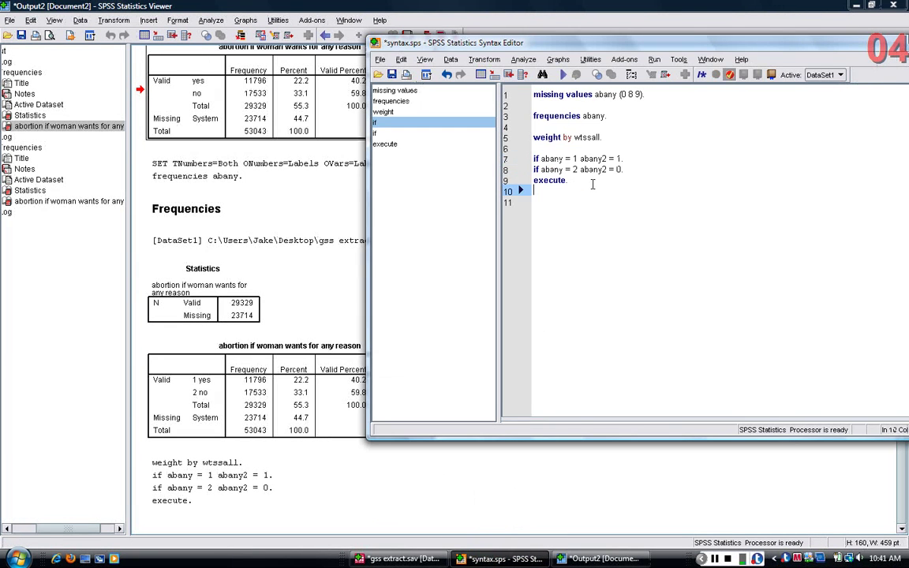
pyautogui.press('Return')
pyautogui.write('crosstabs')
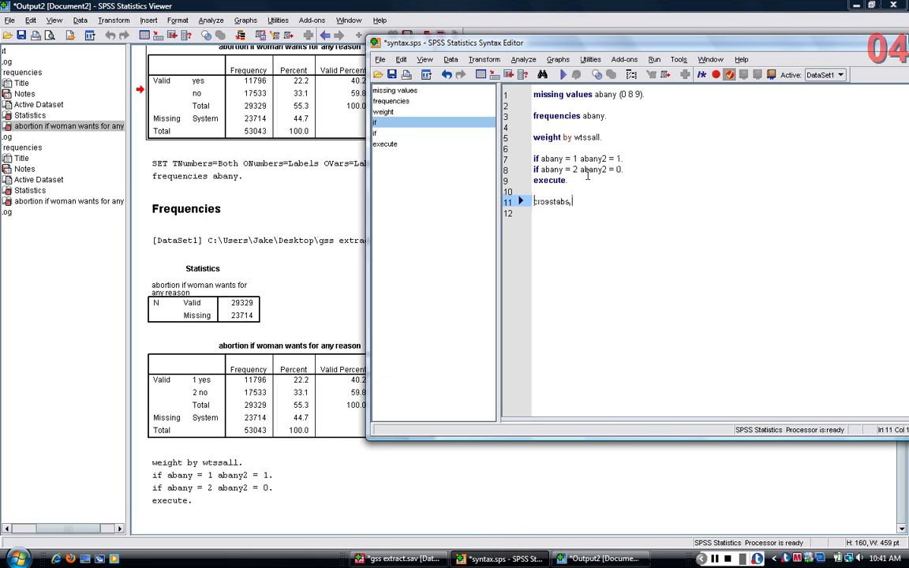
pyautogui.write(' abany')
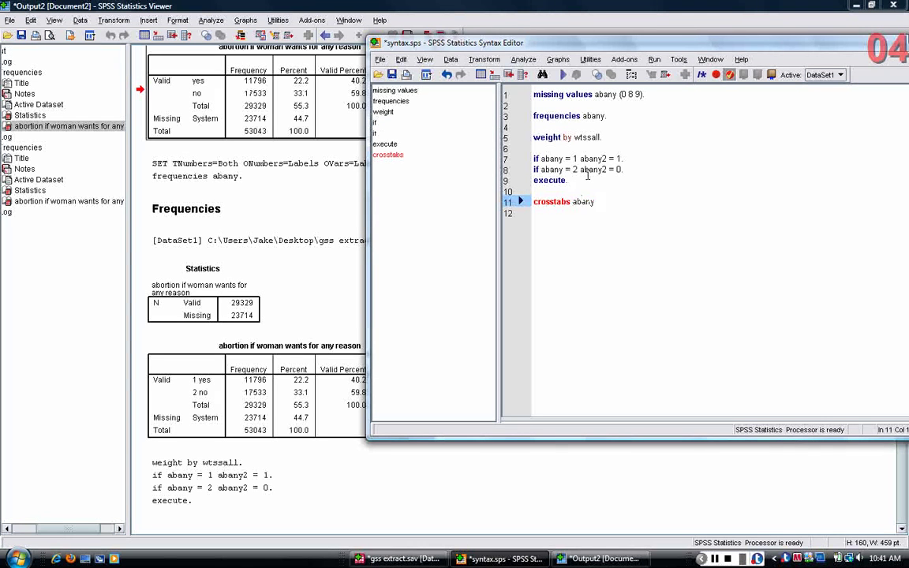
pyautogui.write(' by abany2.')
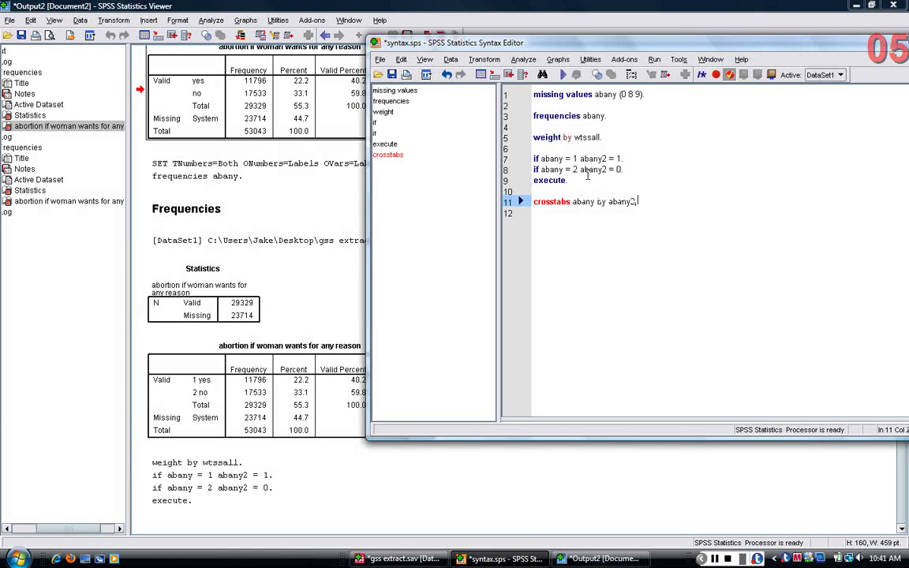
pyautogui.hotkey('shift', 'Up')
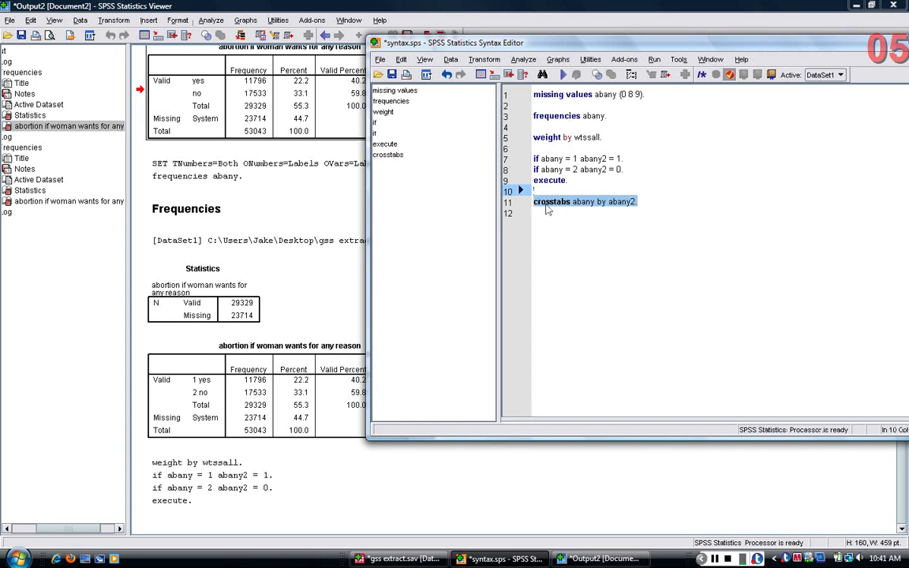
pyautogui.click(641, 201)
pyautogui.moveTo(641, 201); pyautogui.dragTo(509, 208)
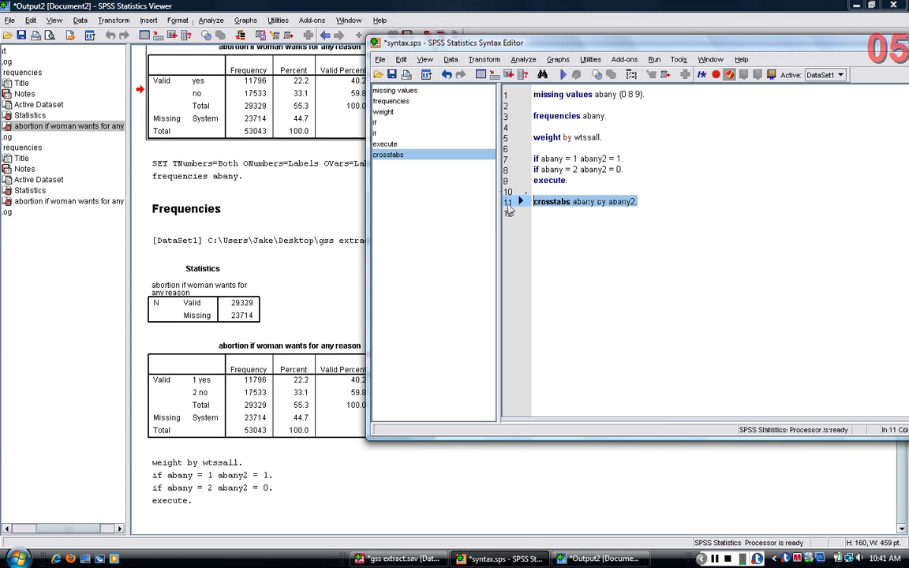
pyautogui.hotkey('ctrl', 'r')
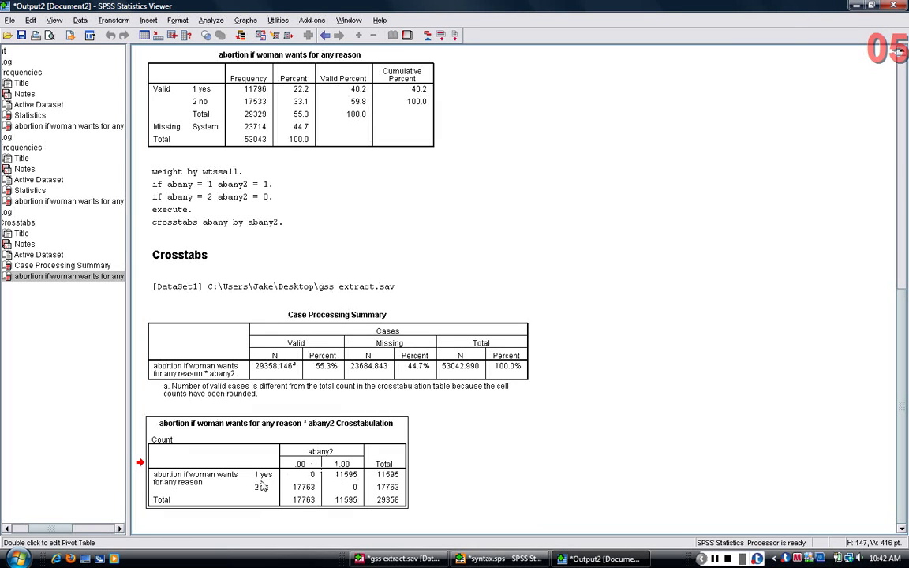
# Inspect abany2 (variable 237) in Variable View, confirming it has no label or value labels
pyautogui.hotkey('alt', 'Tab')
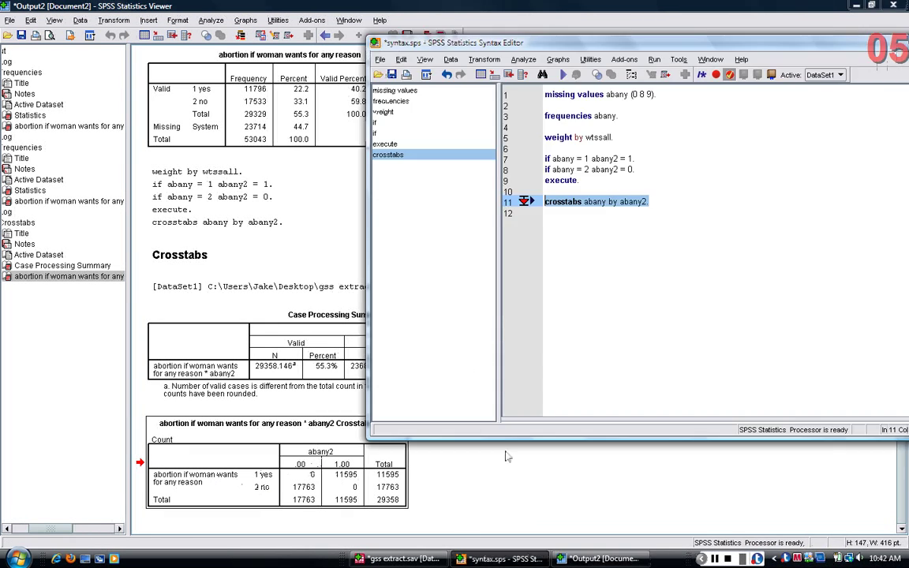
pyautogui.click(644, 197)
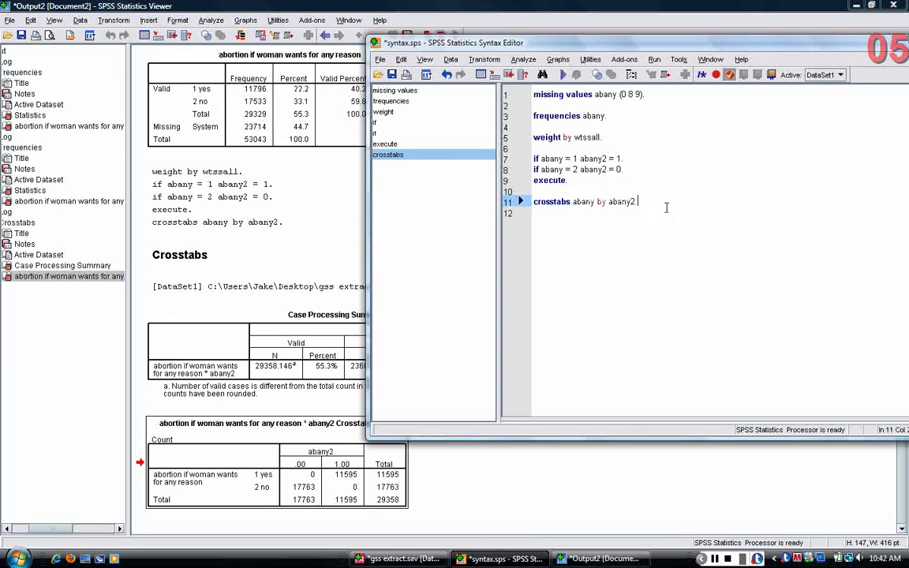
pyautogui.moveTo(617, 50); pyautogui.dragTo(635, 63)
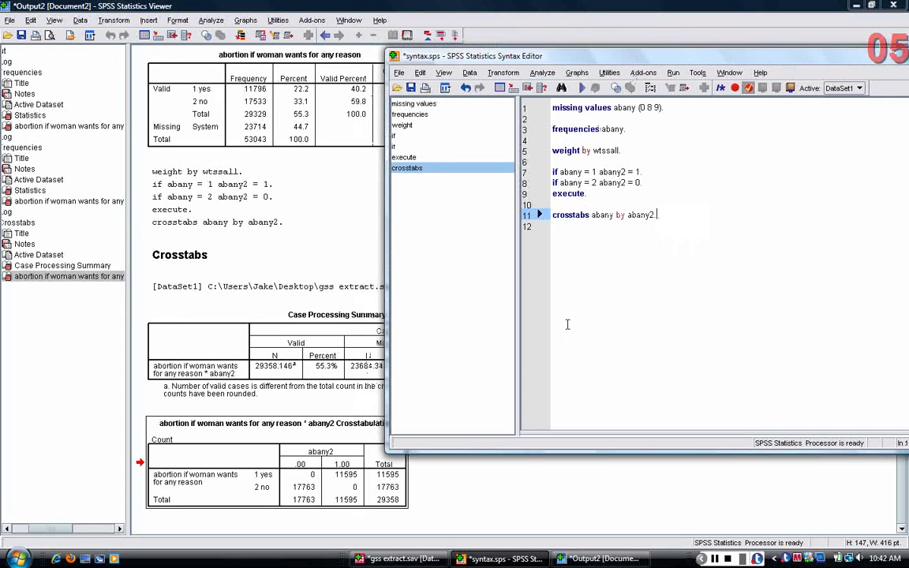
pyautogui.click(421, 560)
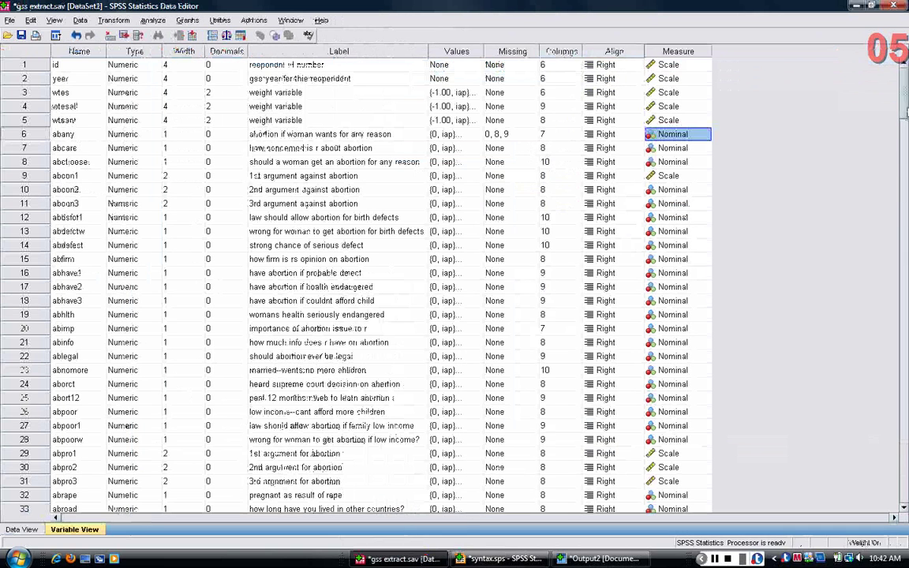
pyautogui.scroll(-20, 180, 309)
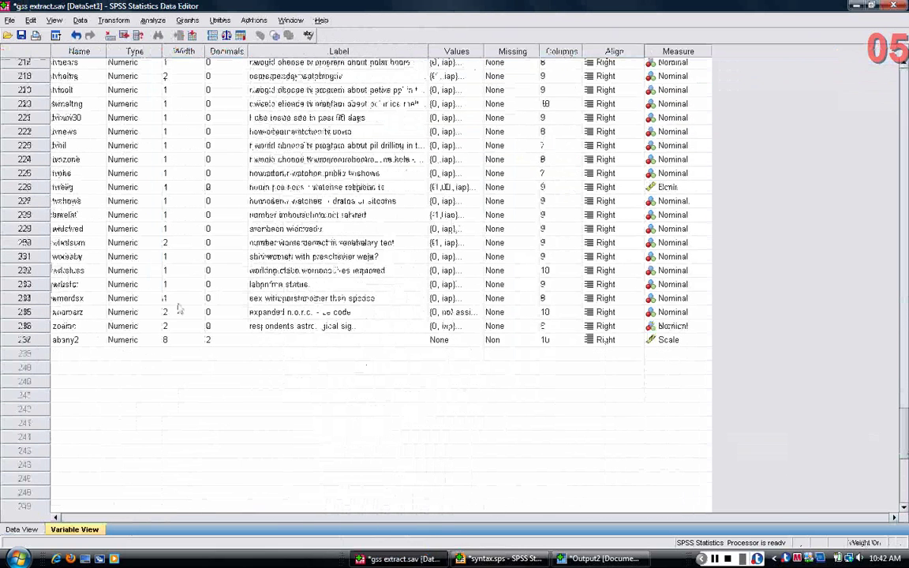
pyautogui.click(284, 341)
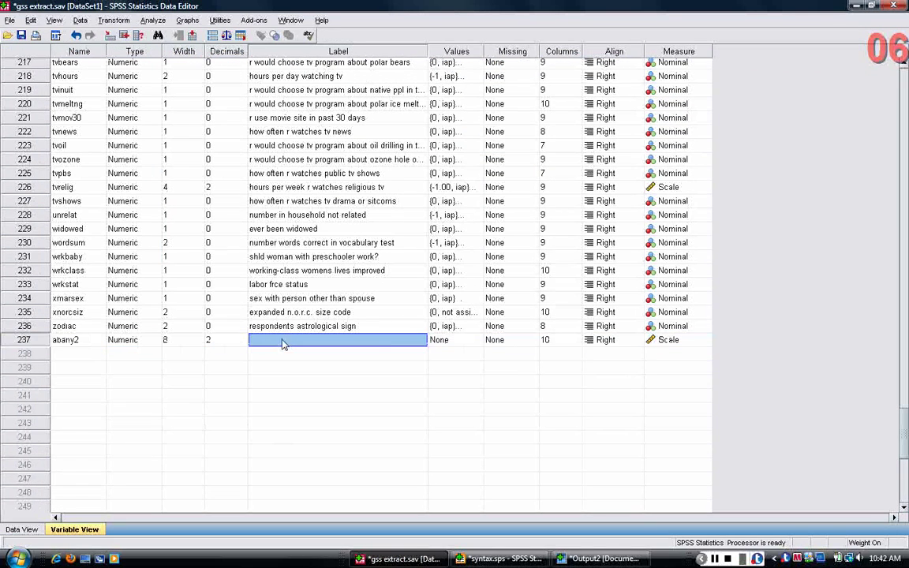
pyautogui.click(444, 341)
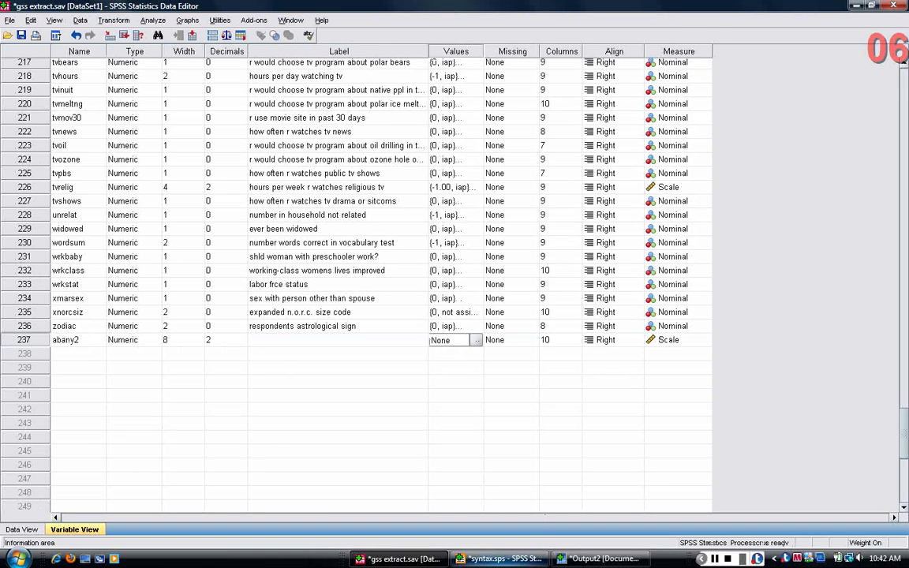
pyautogui.hotkey('alt', 'Tab')
pyautogui.moveTo(605, 41); pyautogui.dragTo(687, 93)
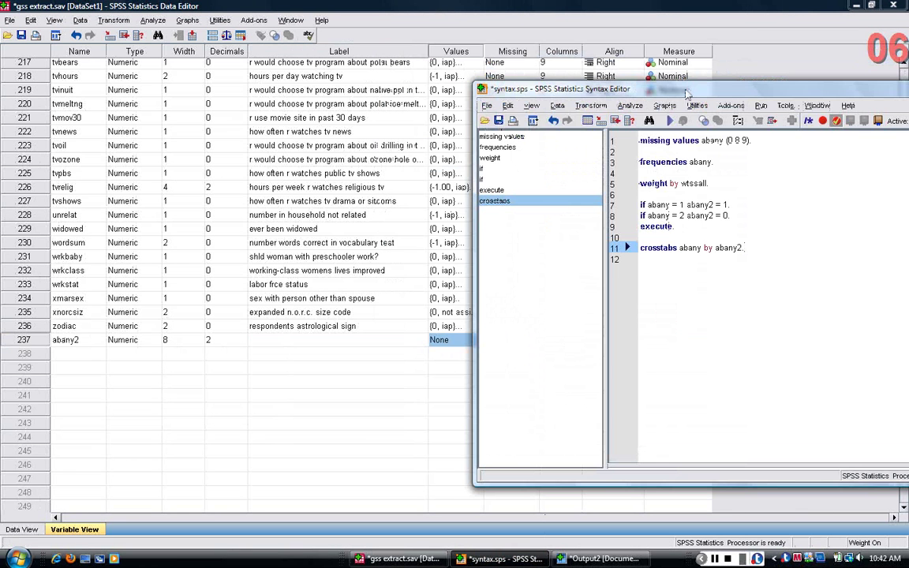
# Add a VARIABLE LABELS command giving abany2 the label "Should abortion be legal if a woman wants one for any reason?"
pyautogui.press('Return')
pyautogui.write('variable la')
pyautogui.press('BackSpace')
pyautogui.press('BackSpace')
pyautogui.press('BackSpace')
pyautogui.press('BackSpace')
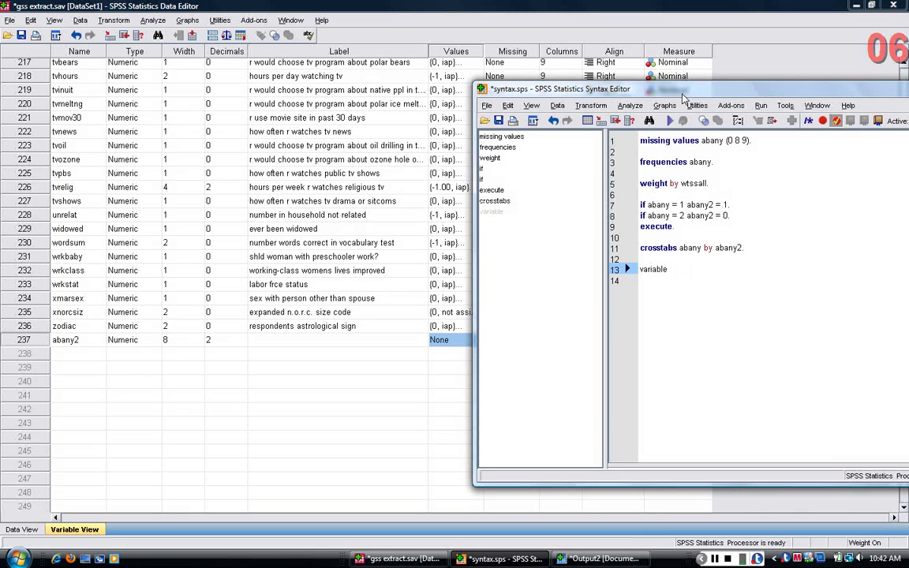
pyautogui.write('labe')
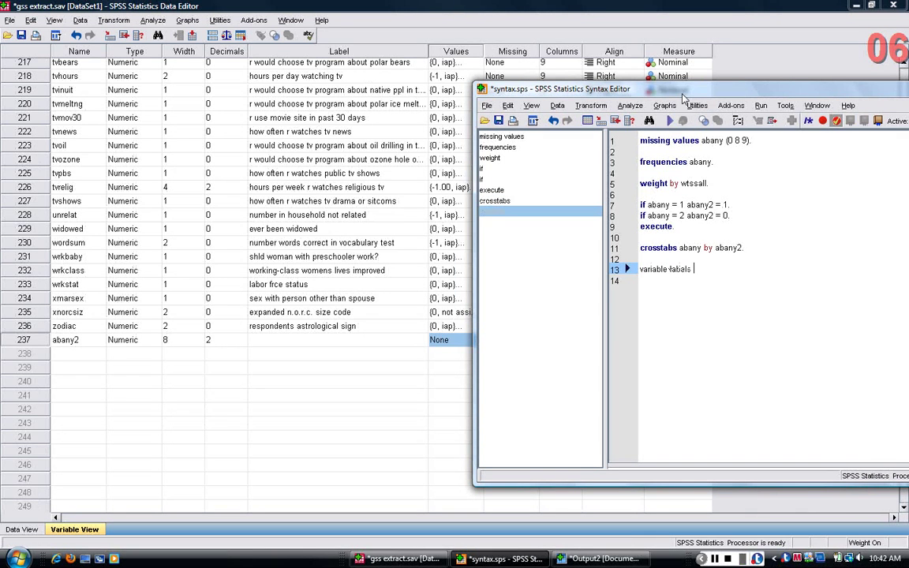
pyautogui.write('ls abany2.')
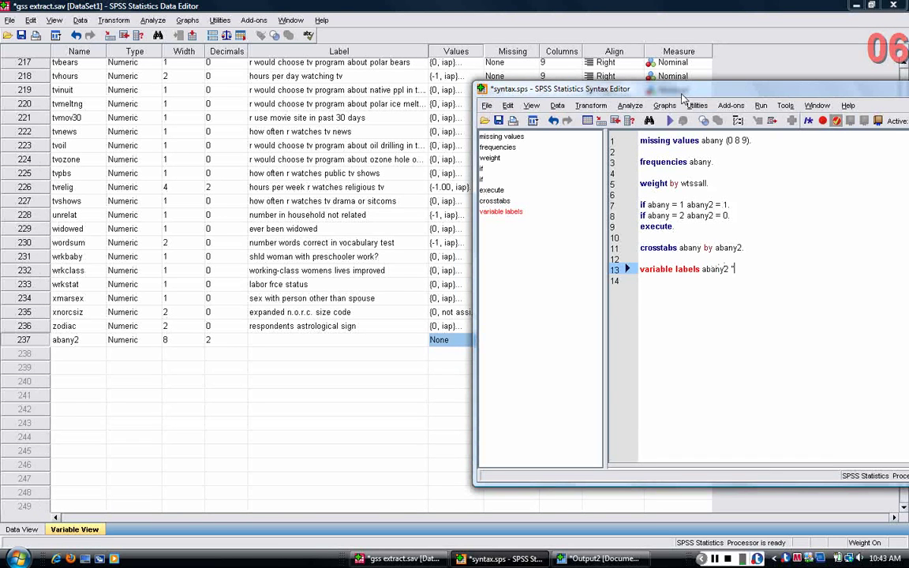
pyautogui.moveTo(683, 95); pyautogui.dragTo(507, 98)
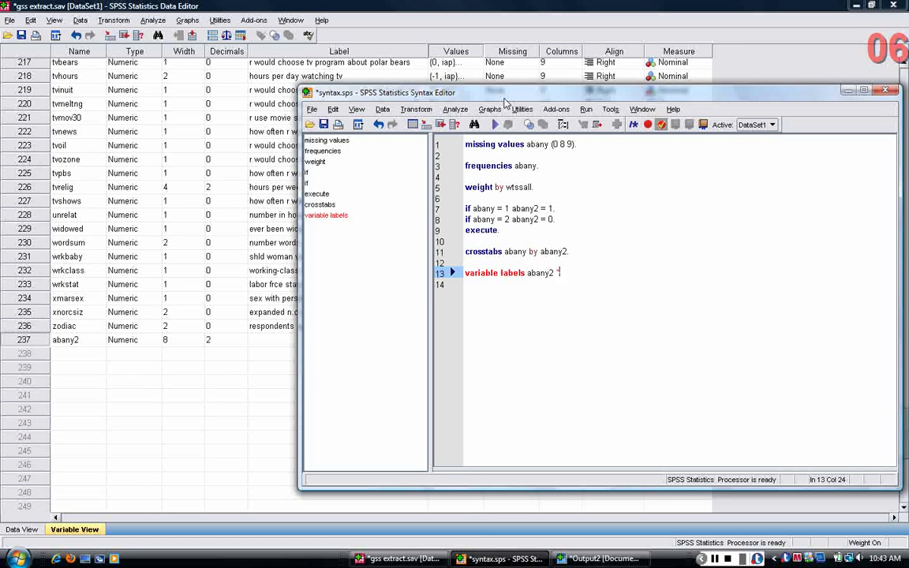
pyautogui.click(221, 228)
pyautogui.moveTo(903, 446); pyautogui.dragTo(903, 71)
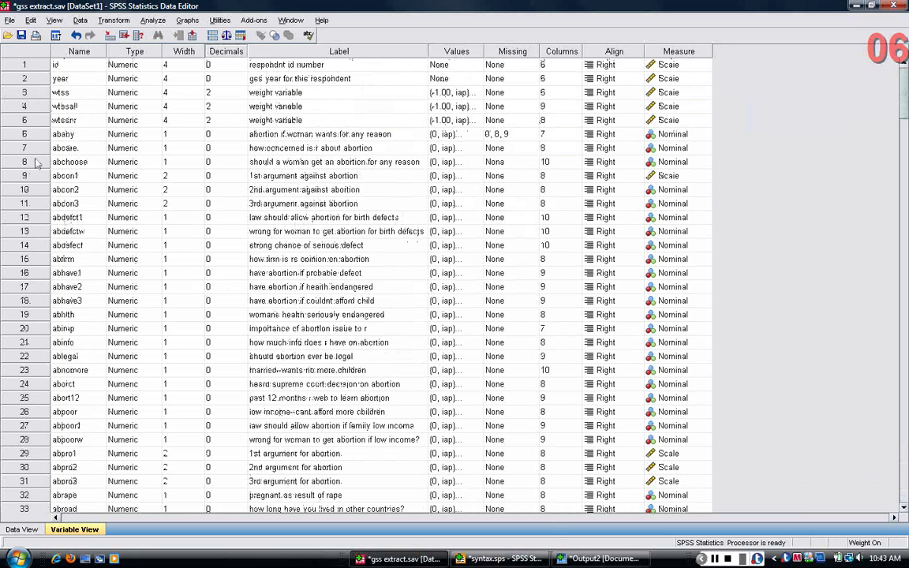
pyautogui.click(24, 134)
pyautogui.click(498, 559)
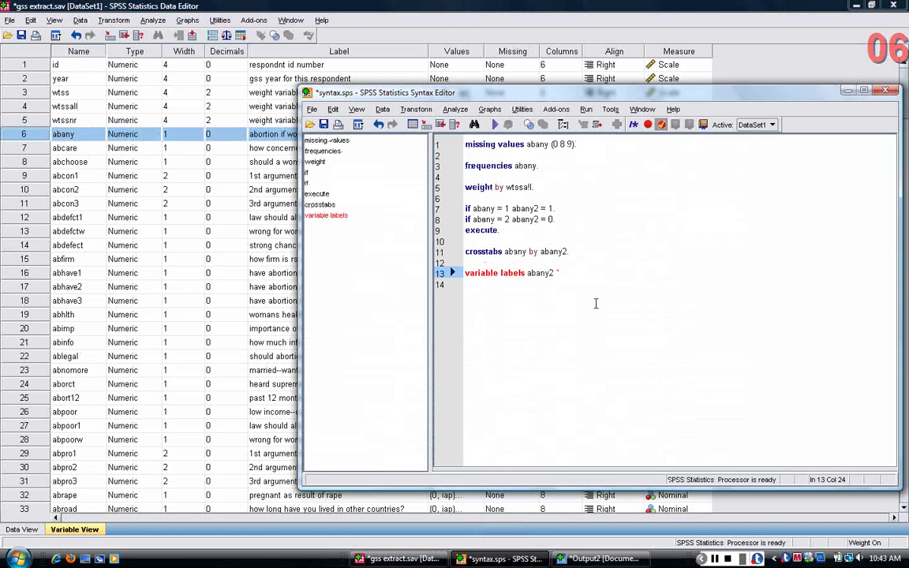
pyautogui.write('hould abor')
pyautogui.write('tion be legal ')
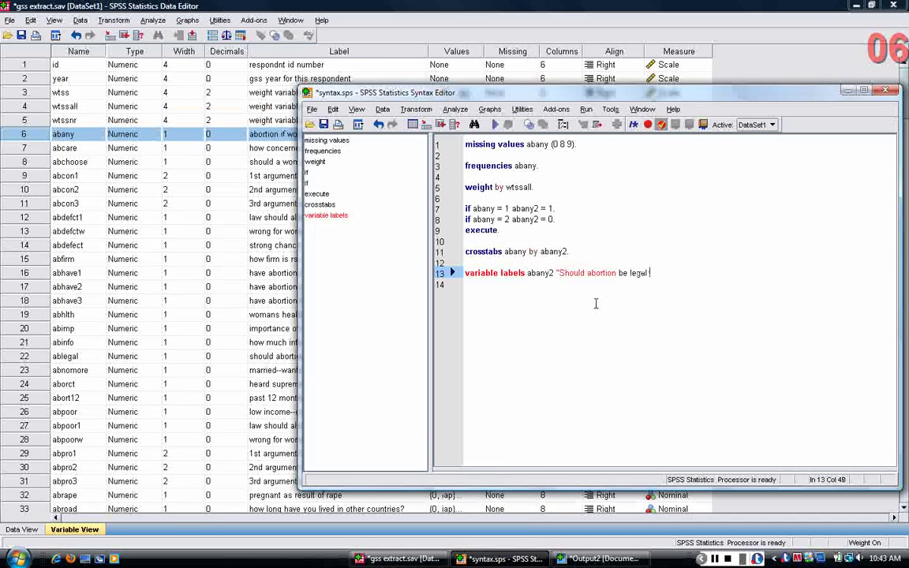
pyautogui.write('if a woman wants one for any re')
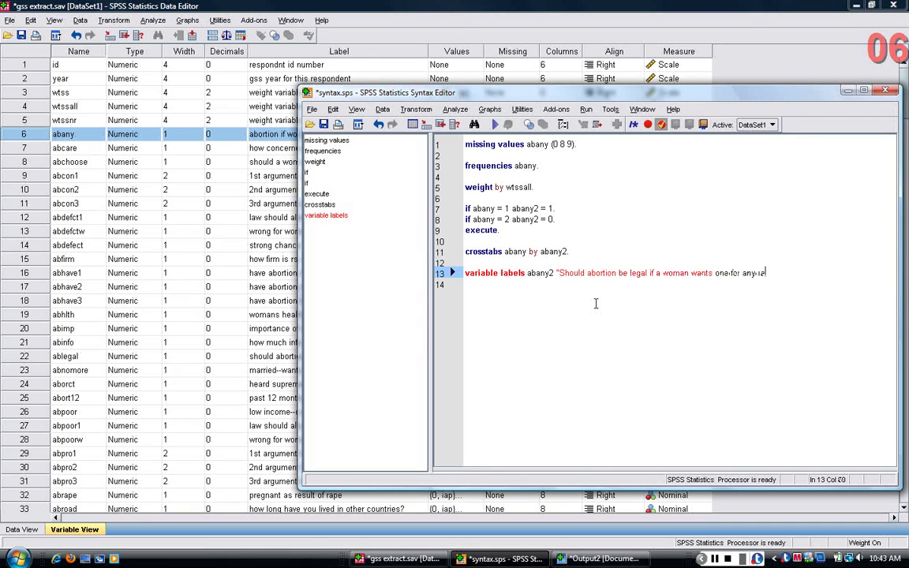
pyautogui.write('ason?".')
# Add VALUE LABELS for abany2 (1 "Yes", 0 "No") and select the new labelling commands
pyautogui.press('Return')
pyautogui.write('value lab')
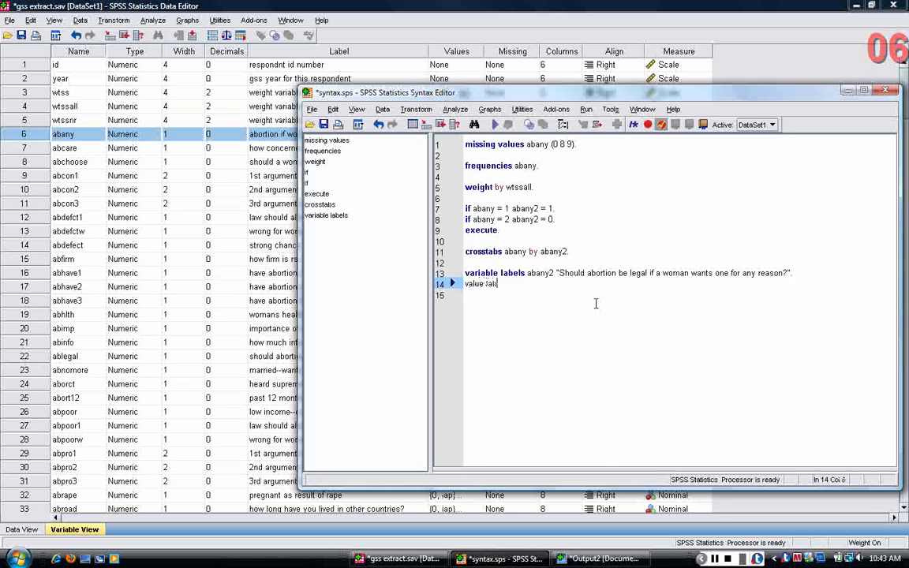
pyautogui.write('els abany2 1')
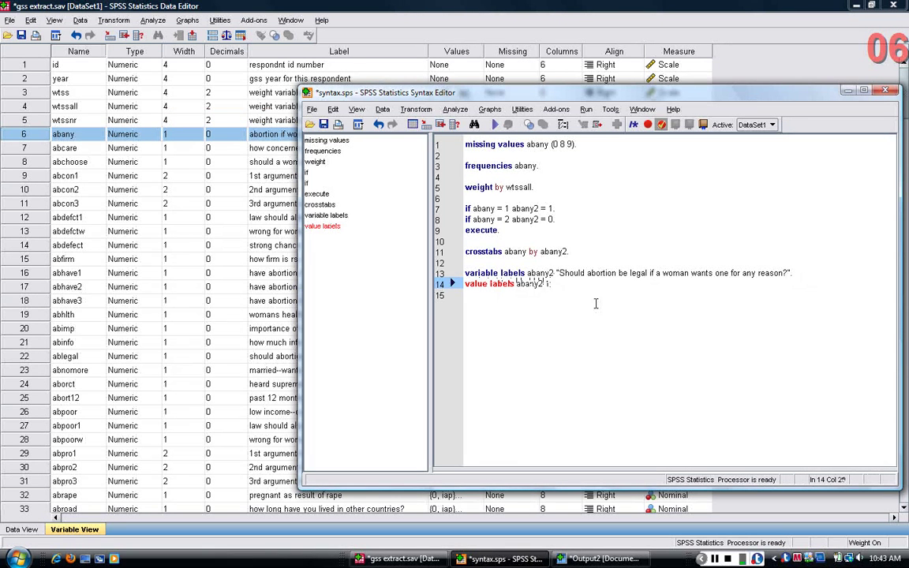
pyautogui.write(';')
pyautogui.press('BackSpace')
pyautogui.press('BackSpace')
pyautogui.write('0 "')
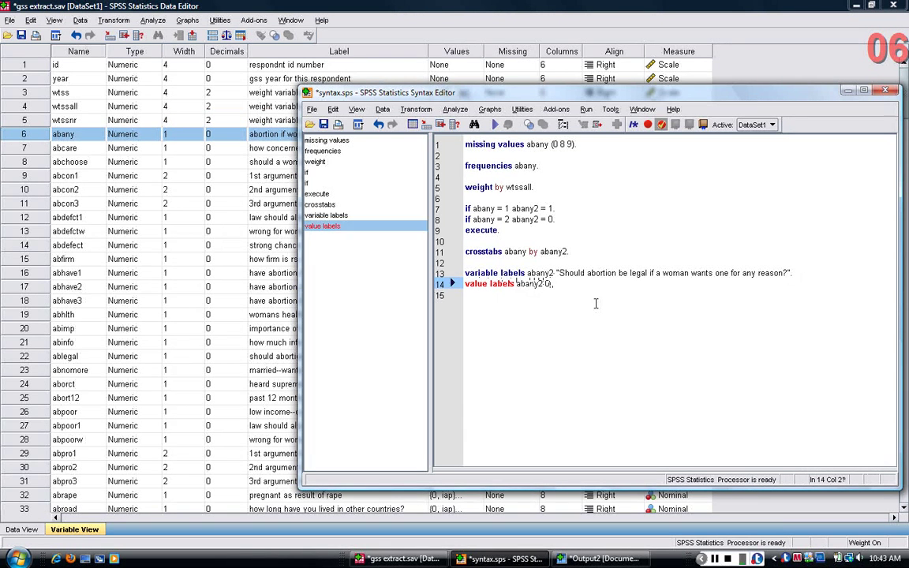
pyautogui.write('1 "')
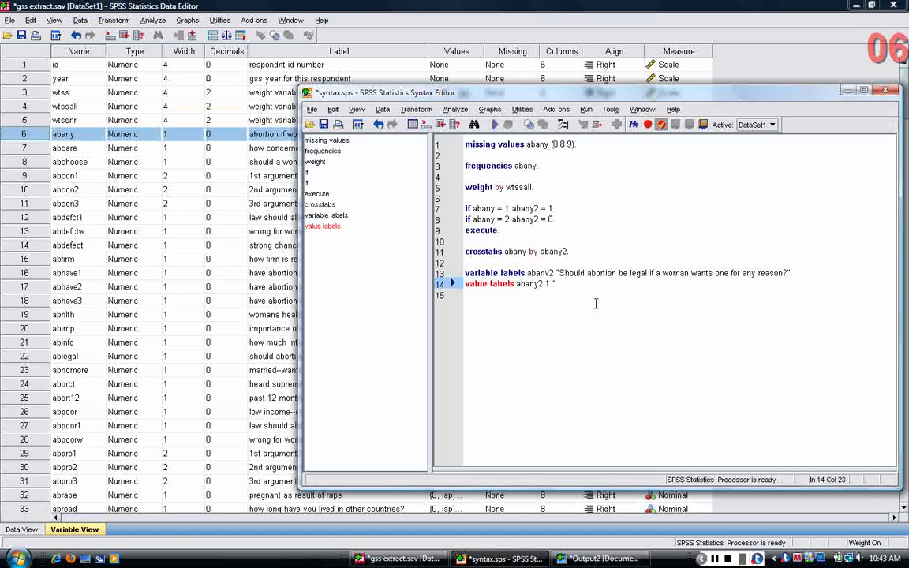
pyautogui.write('Yes" 0"No')
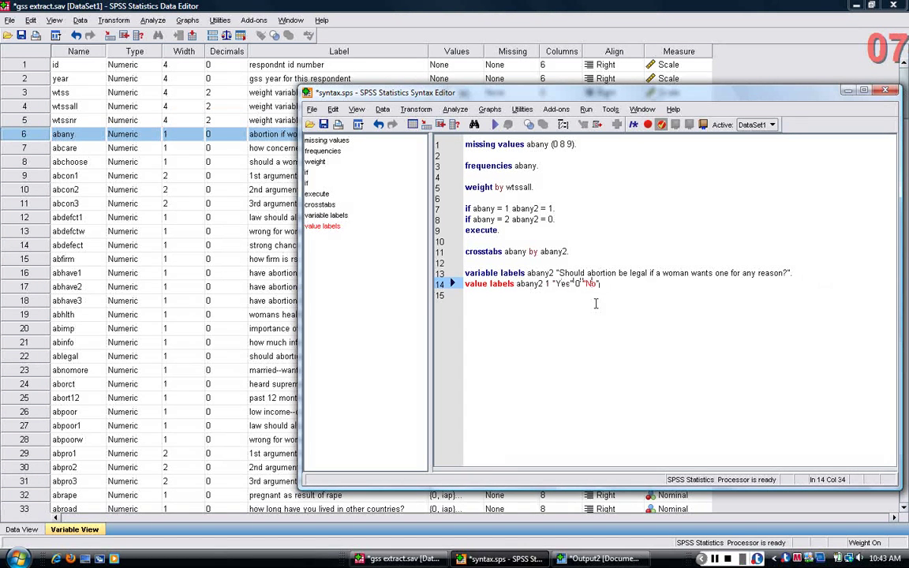
pyautogui.moveTo(603, 285); pyautogui.dragTo(536, 284)
pyautogui.hotkey('ctrl', 'r')
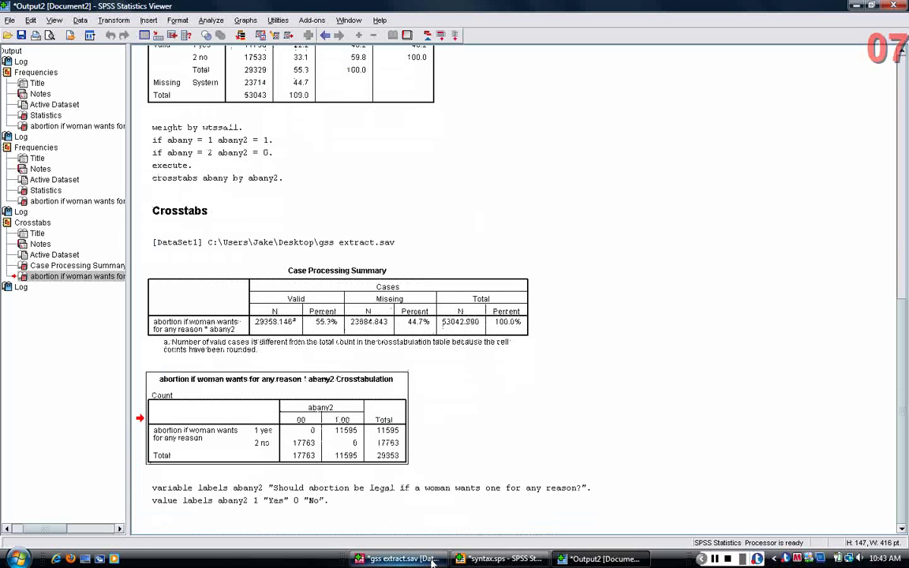
pyautogui.click(400, 558)
pyautogui.moveTo(905, 67); pyautogui.dragTo(906, 433)
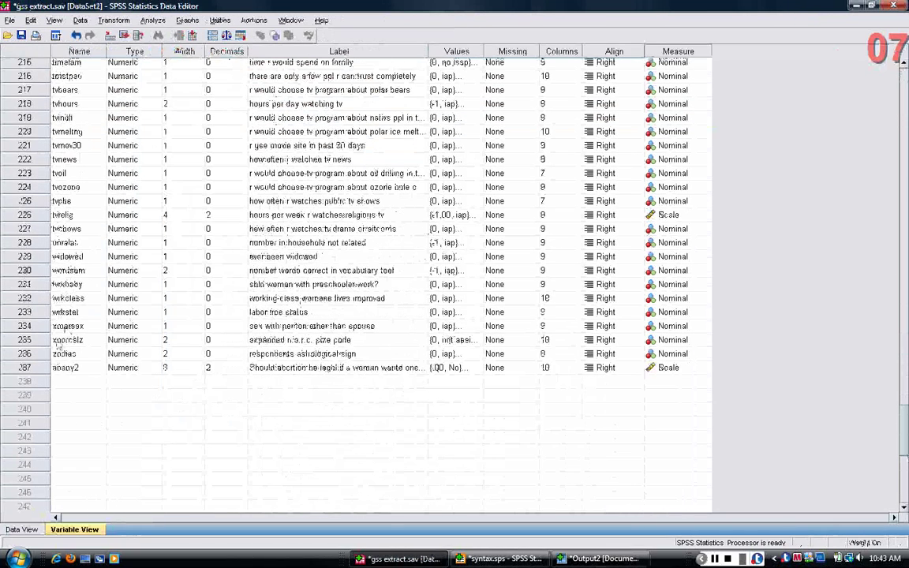
pyautogui.click(233, 368)
pyautogui.doubleClick(278, 368)
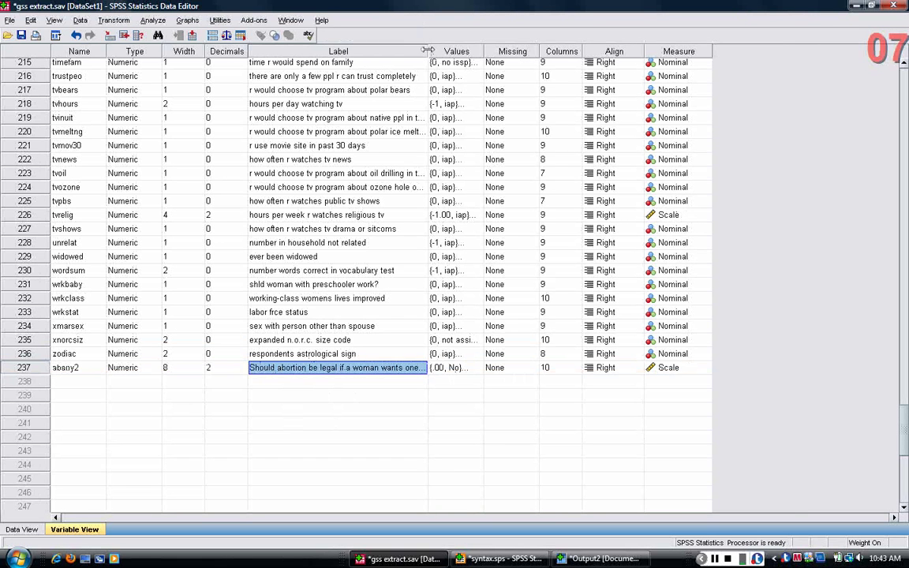
pyautogui.moveTo(427, 51); pyautogui.dragTo(509, 50)
# Check abany2's Yes/No value labels and set its decimals to 0
pyautogui.click(548, 368)
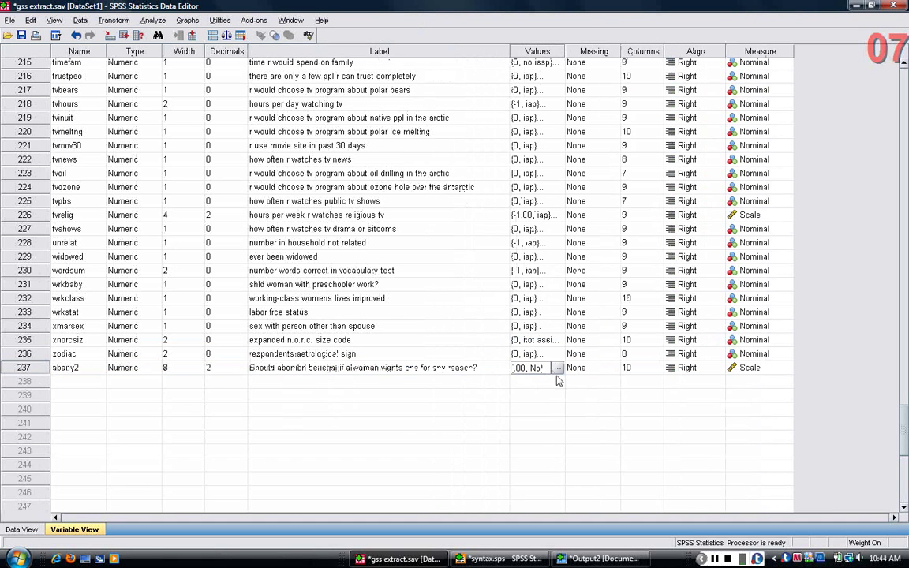
pyautogui.click(557, 368)
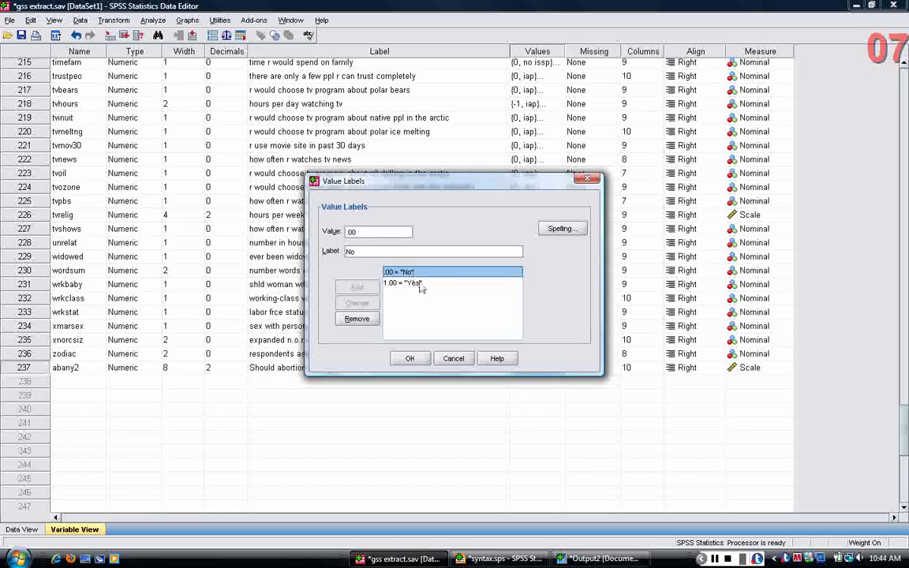
pyautogui.click(411, 359)
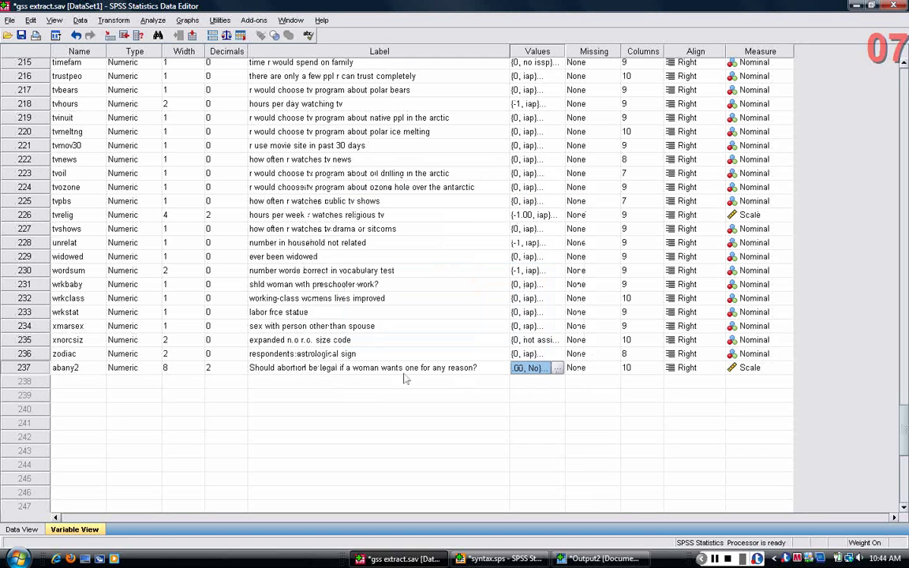
pyautogui.click(229, 367)
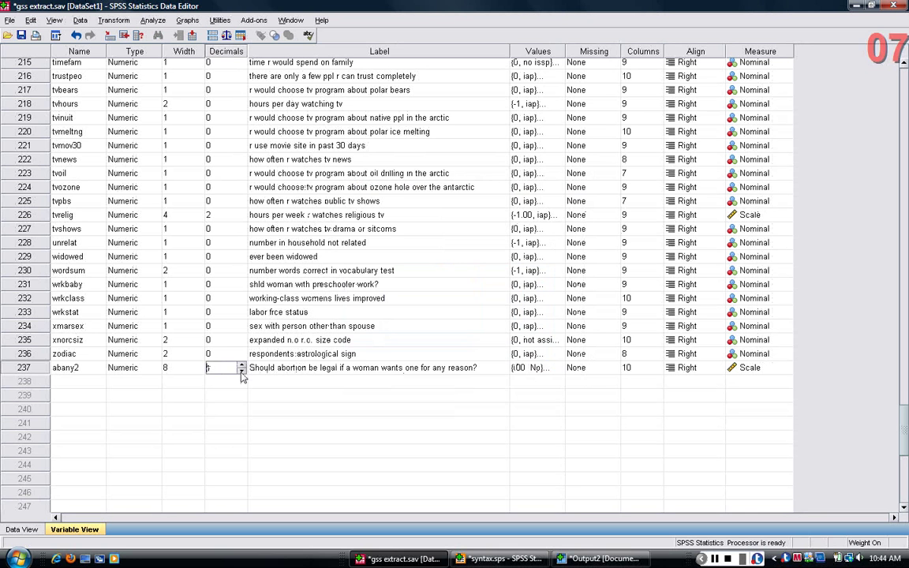
pyautogui.click(242, 372)
pyautogui.press('Tab')
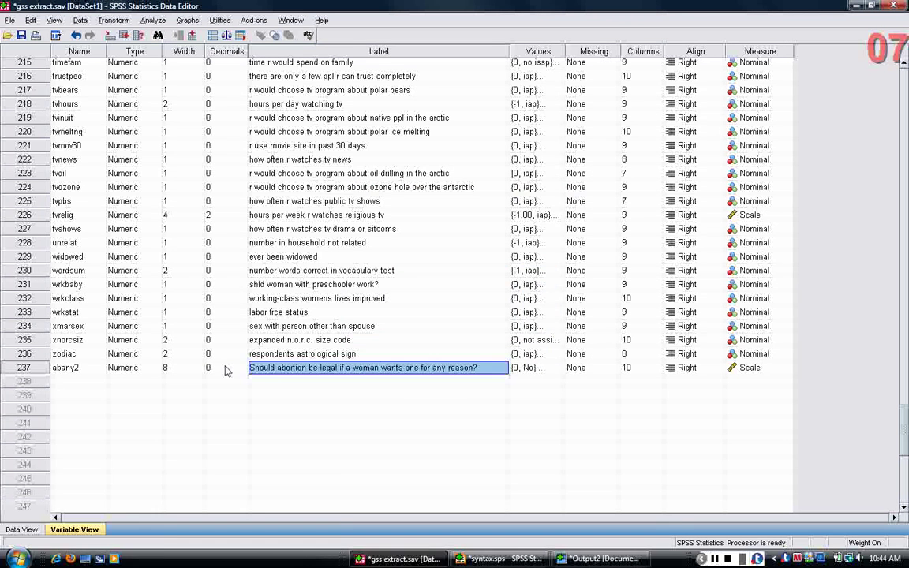
# Run 'frequencies abany2.' and select the resulting frequency table in the Viewer
pyautogui.click(513, 560)
pyautogui.click(615, 292)
pyautogui.write('frequencies aba')
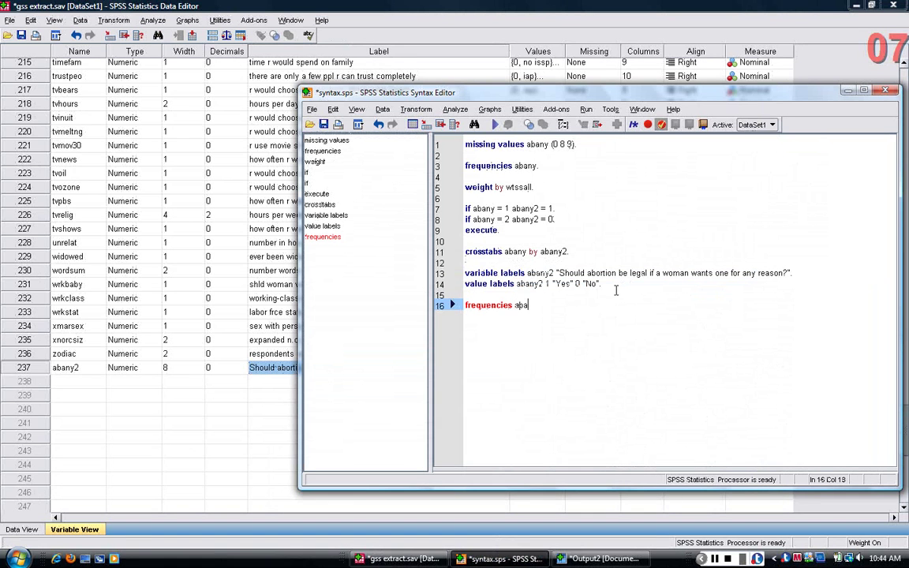
pyautogui.write('ny2.')
pyautogui.hotkey('shift', 'Up')
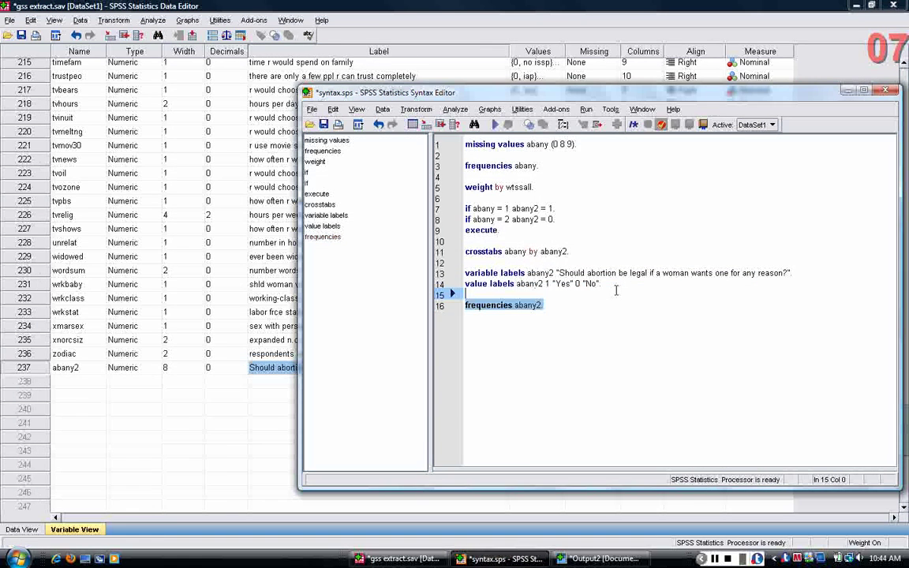
pyautogui.hotkey('ctrl', 'r')
pyautogui.click(313, 477)
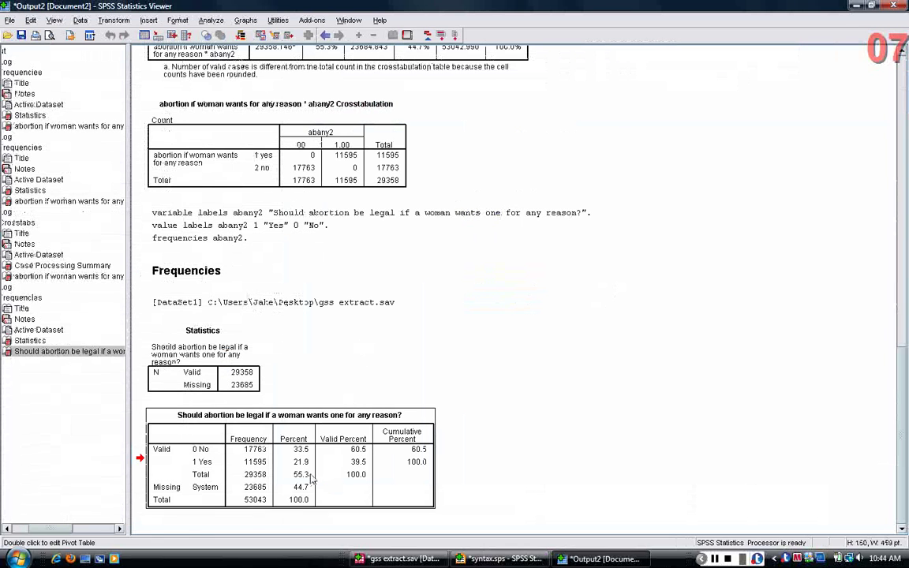